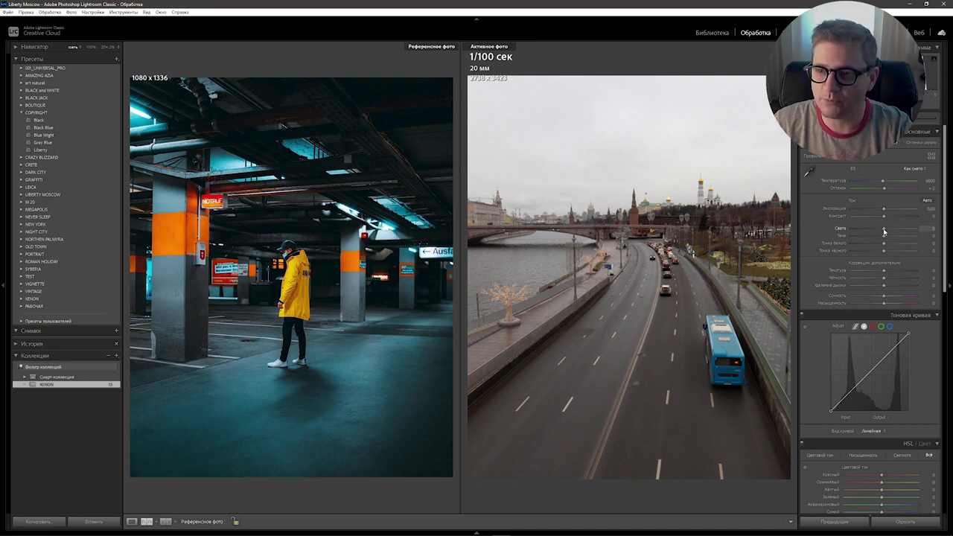
Step: Set Highlights to -100 and Shadows to +50 on the Moscow embankment photo
drag(885, 233, 823, 230)
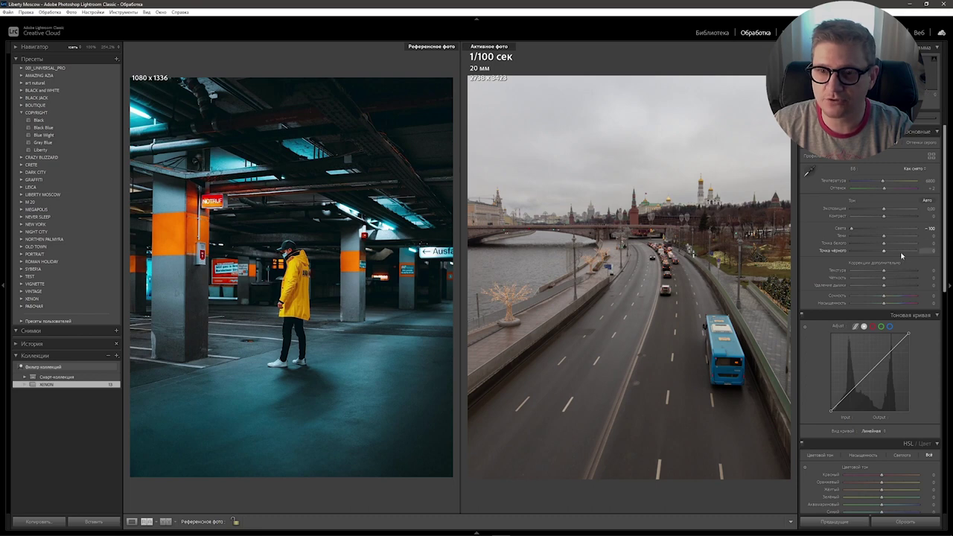
drag(885, 238, 896, 239)
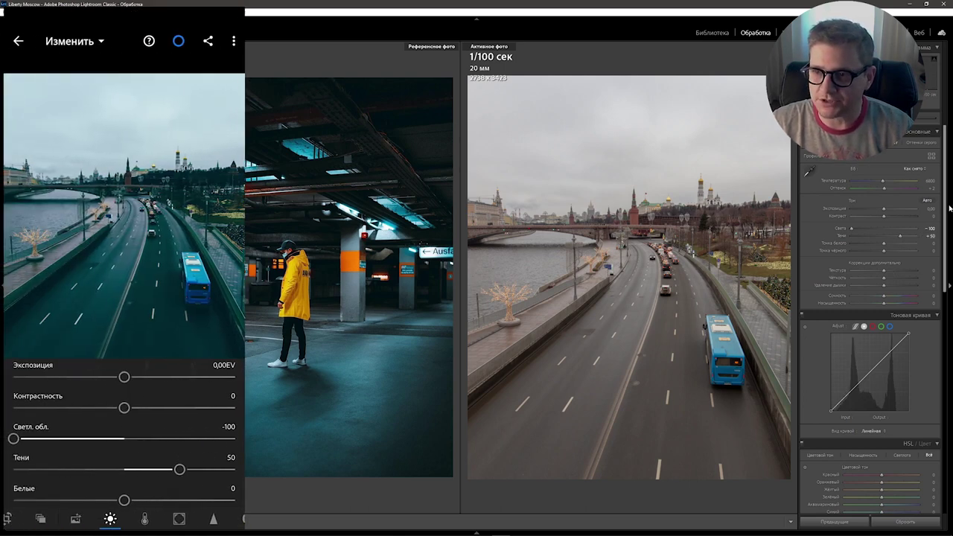
scroll(948, 205, down, 3)
scroll(947, 205, down, 3)
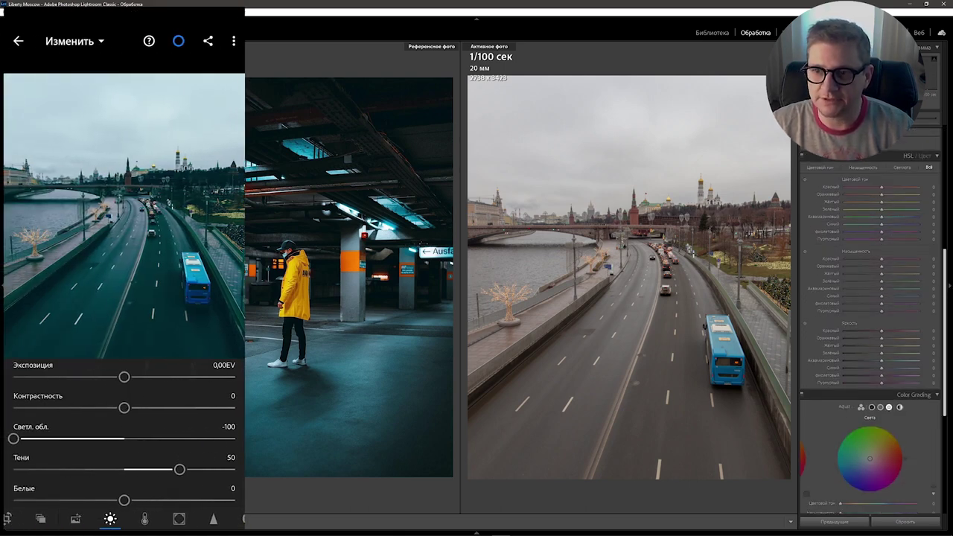
scroll(948, 206, down, 2)
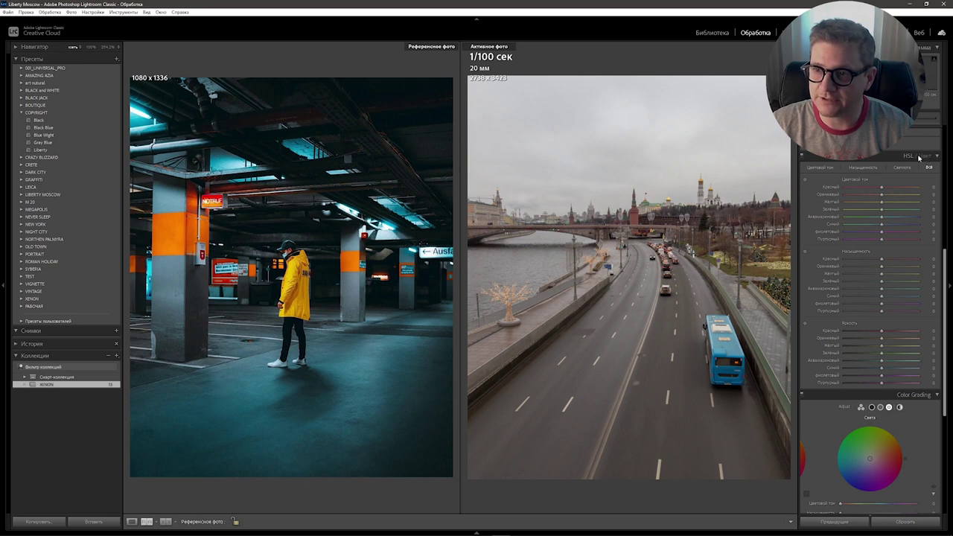
Step: In HSL Color view, drop Saturation to -100 for the red, yellow, aqua and blue ranges
click(926, 157)
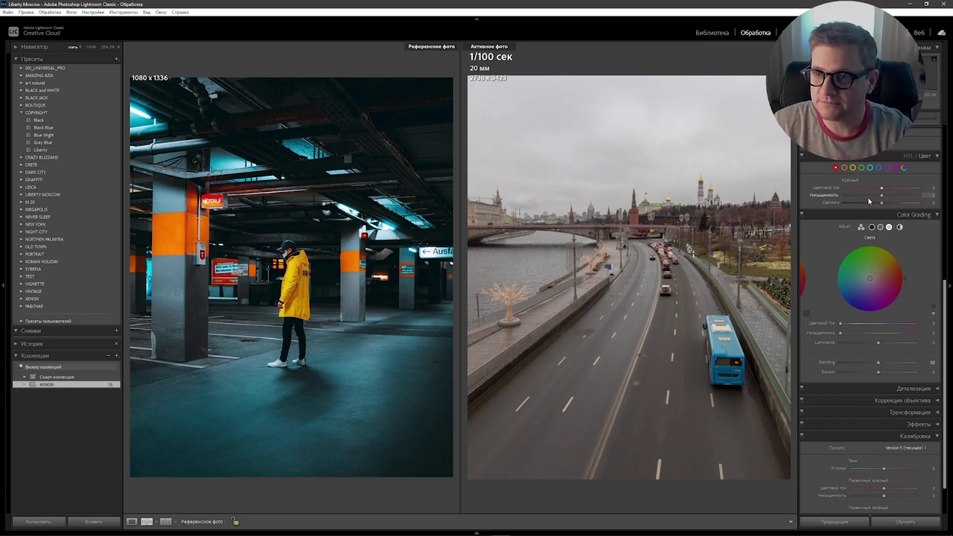
drag(882, 195, 864, 198)
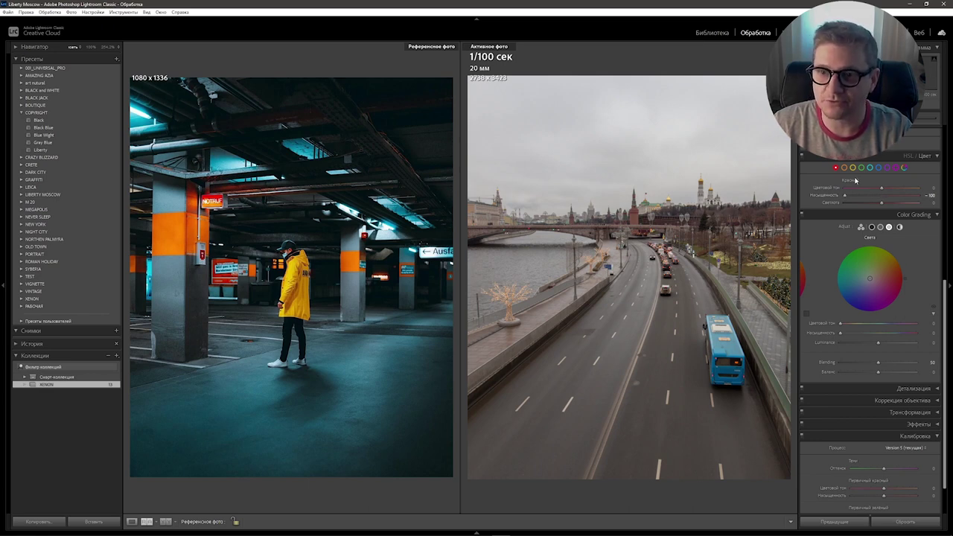
click(853, 168)
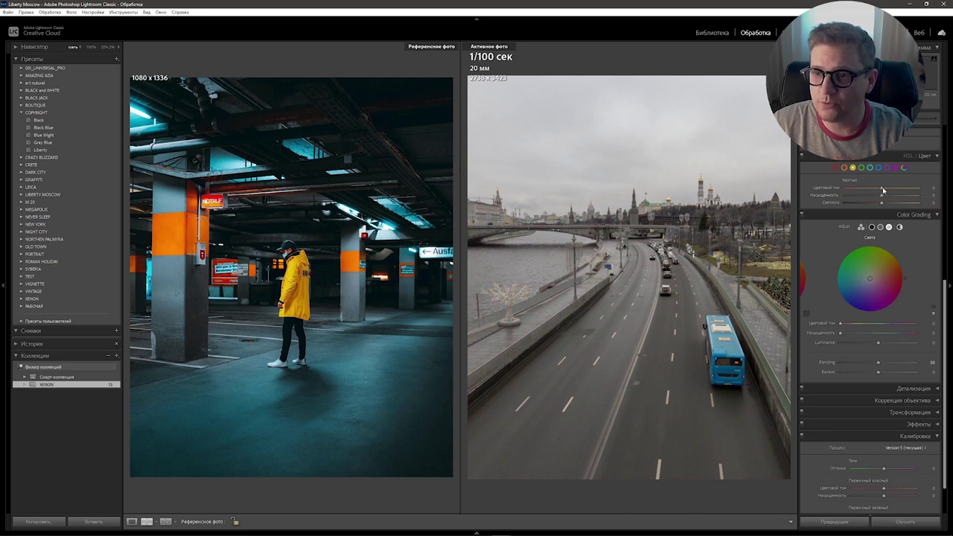
drag(882, 196, 845, 196)
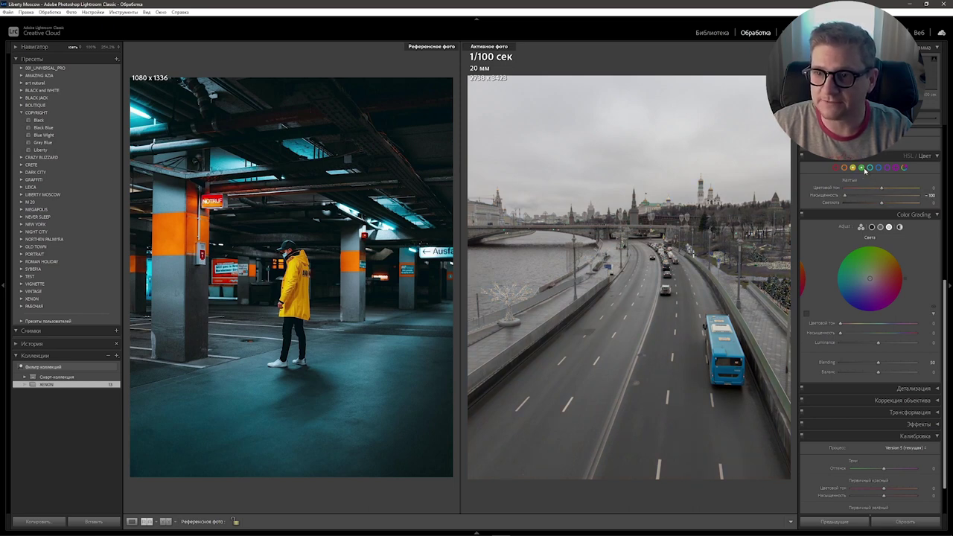
click(870, 168)
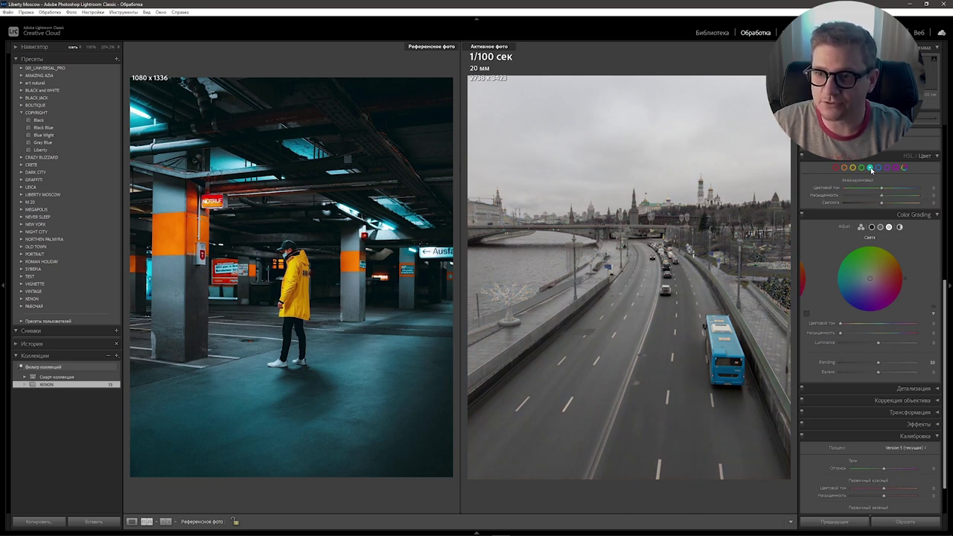
drag(883, 196, 845, 196)
click(899, 169)
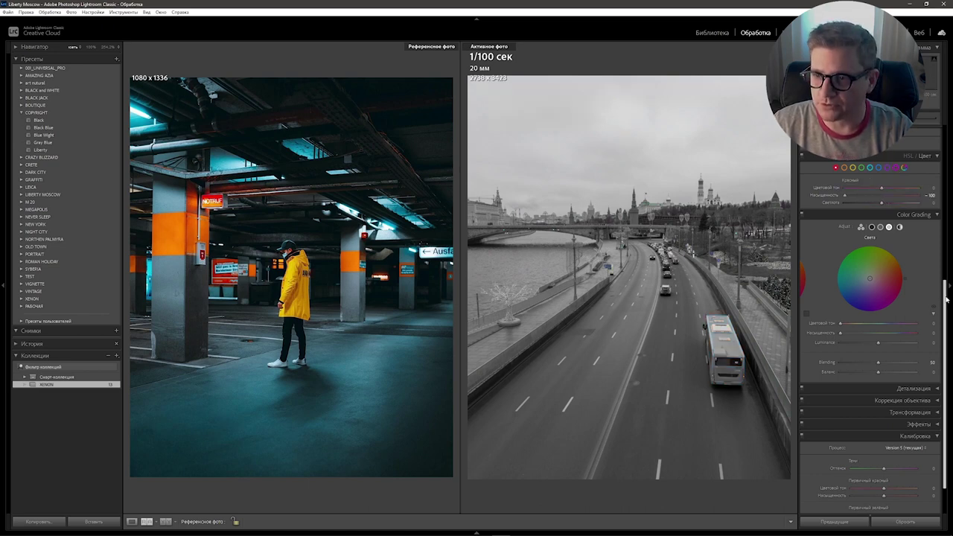
drag(942, 298, 947, 208)
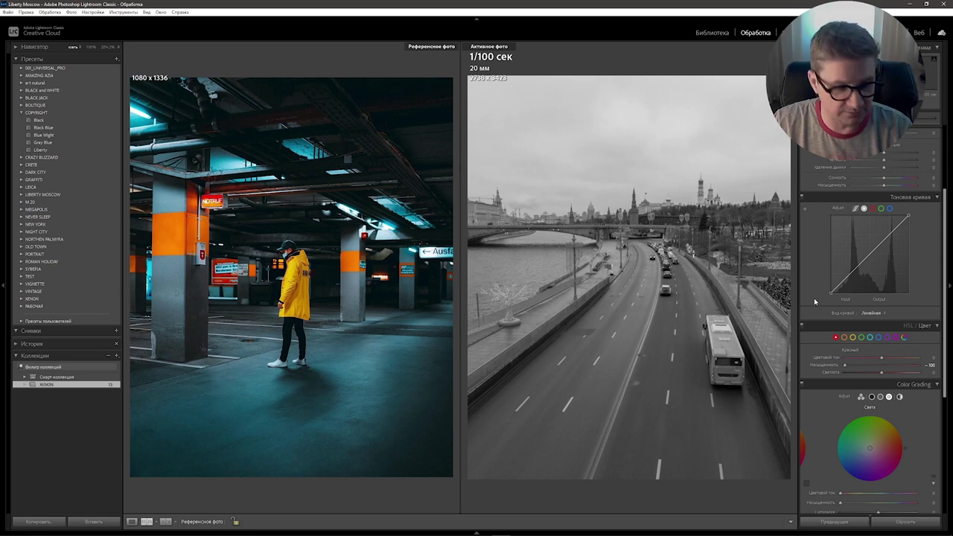
Step: Shape an S point curve with raised black point, midtone and highlight points, and white output 247
drag(832, 292, 825, 285)
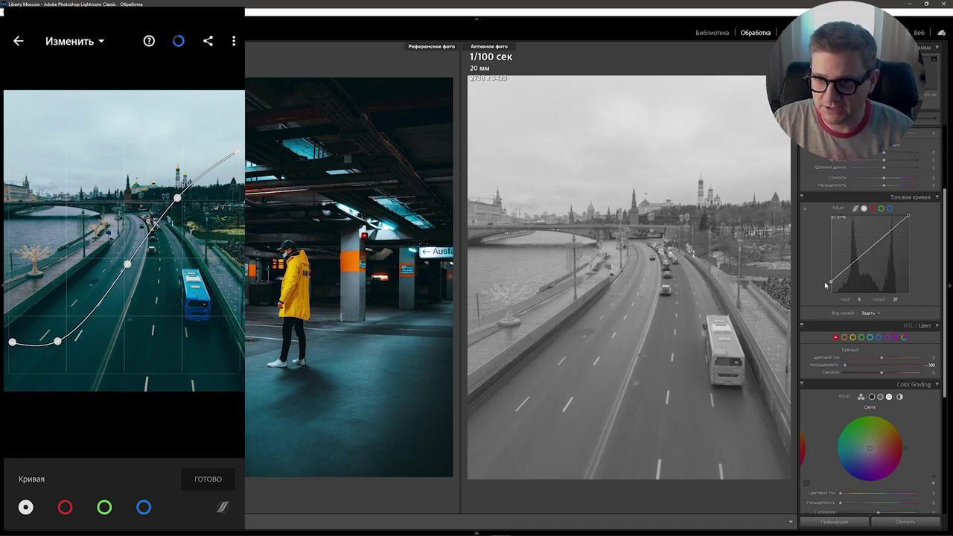
drag(825, 286, 826, 286)
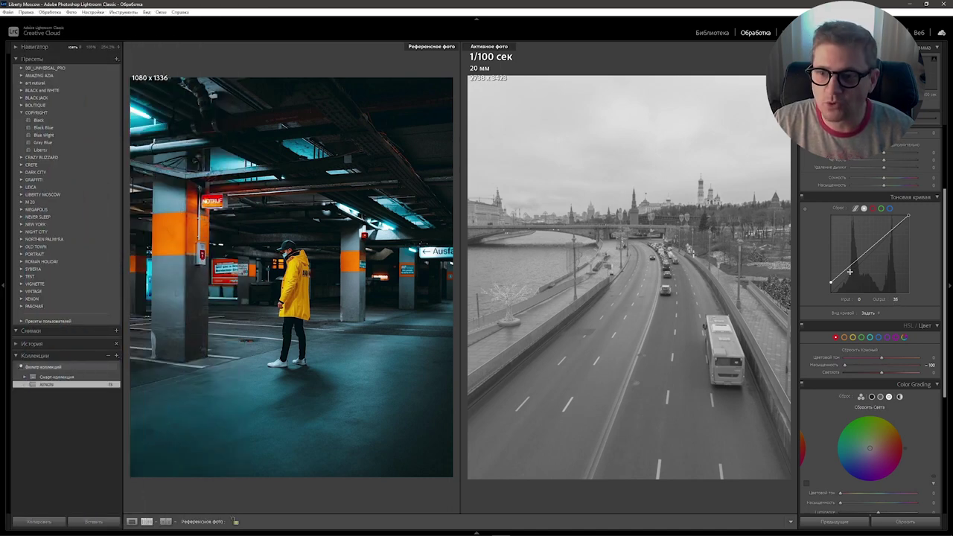
drag(847, 269, 848, 280)
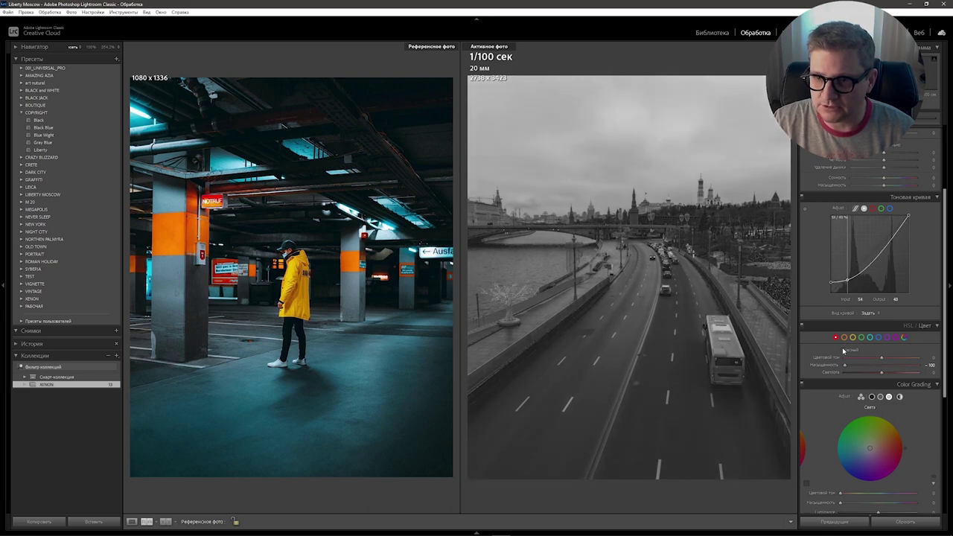
drag(864, 266, 871, 257)
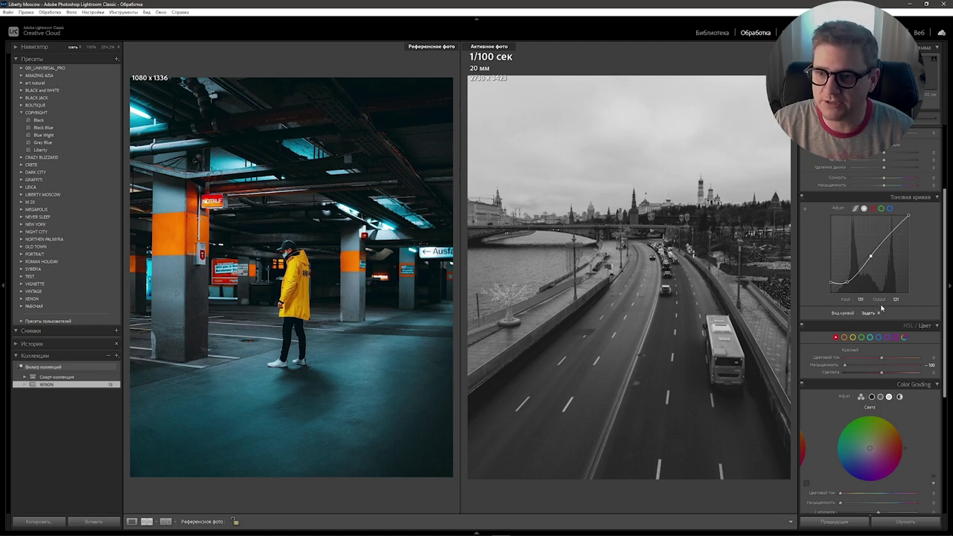
key(alt)
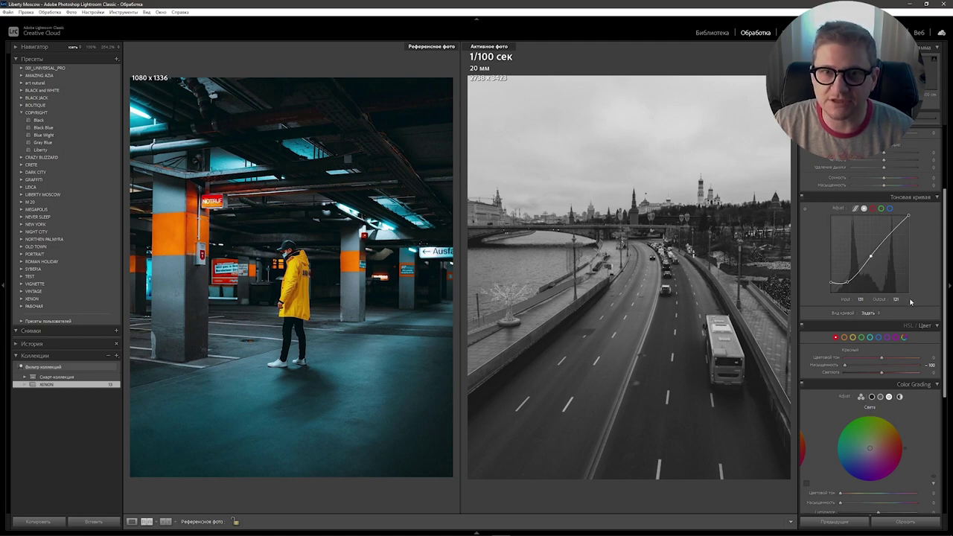
click(889, 235)
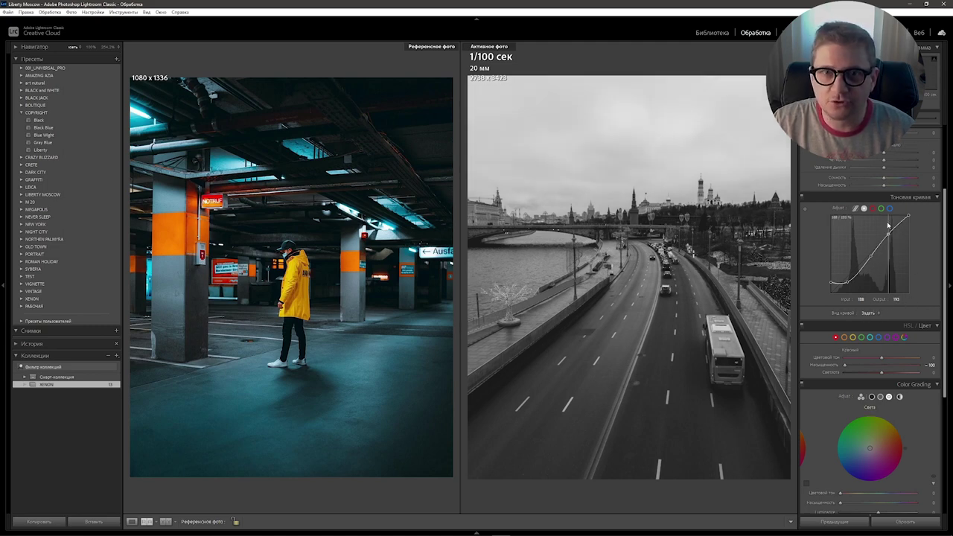
drag(888, 225, 885, 223)
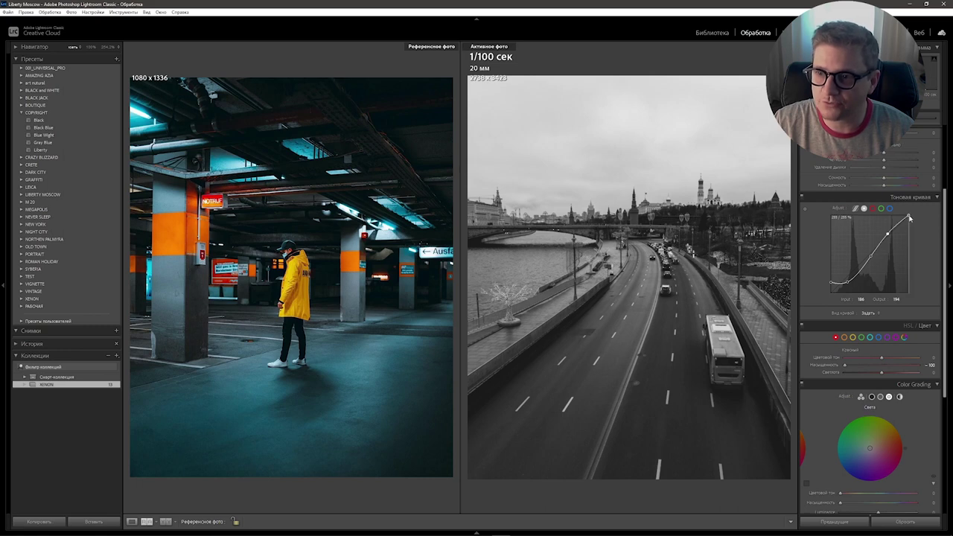
drag(914, 223, 921, 235)
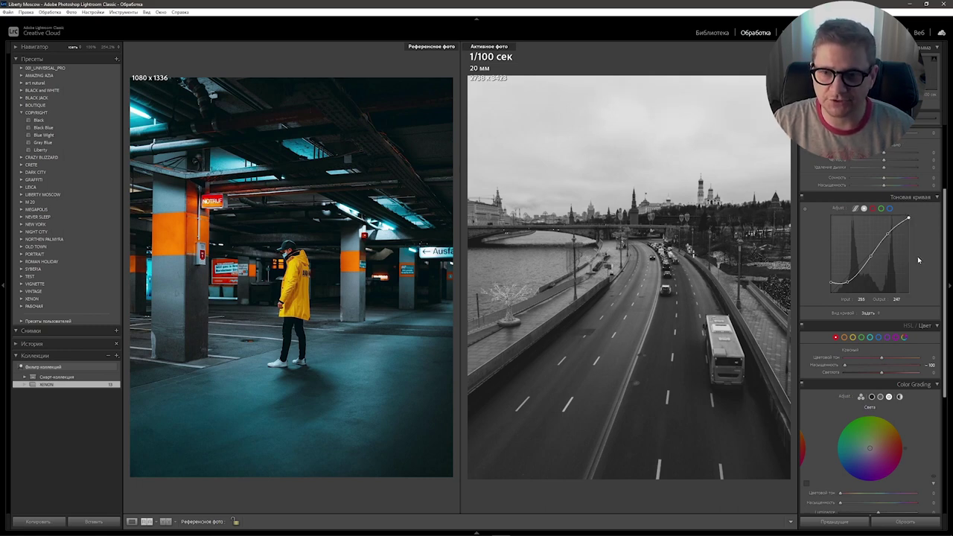
Step: On the red channel curve, pin a centre point at 128/128 and drag a shadow point to output 50
click(874, 210)
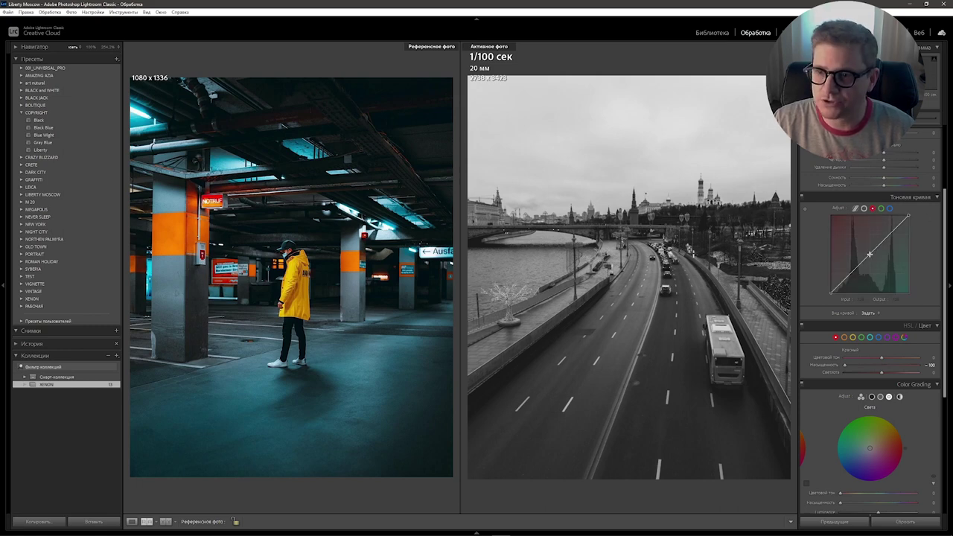
key(alt)
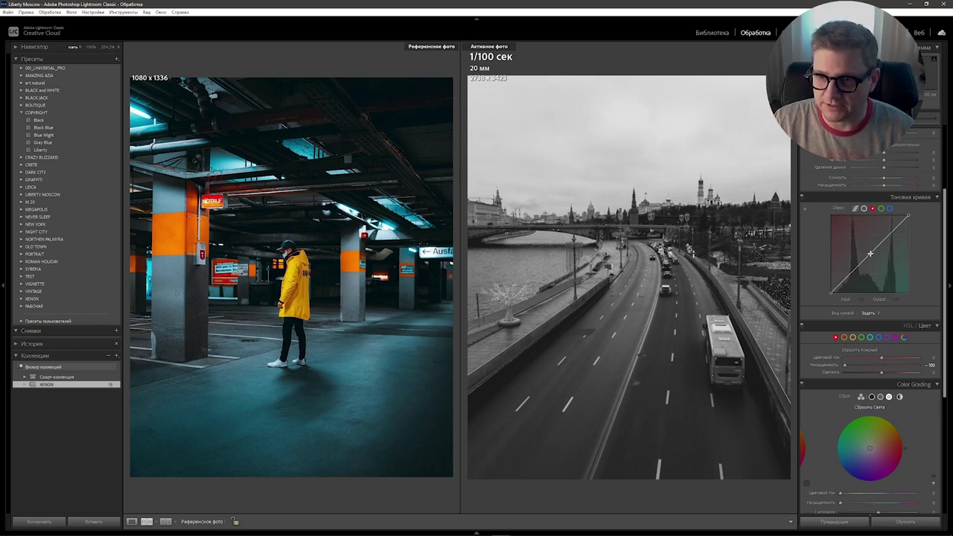
click(870, 254)
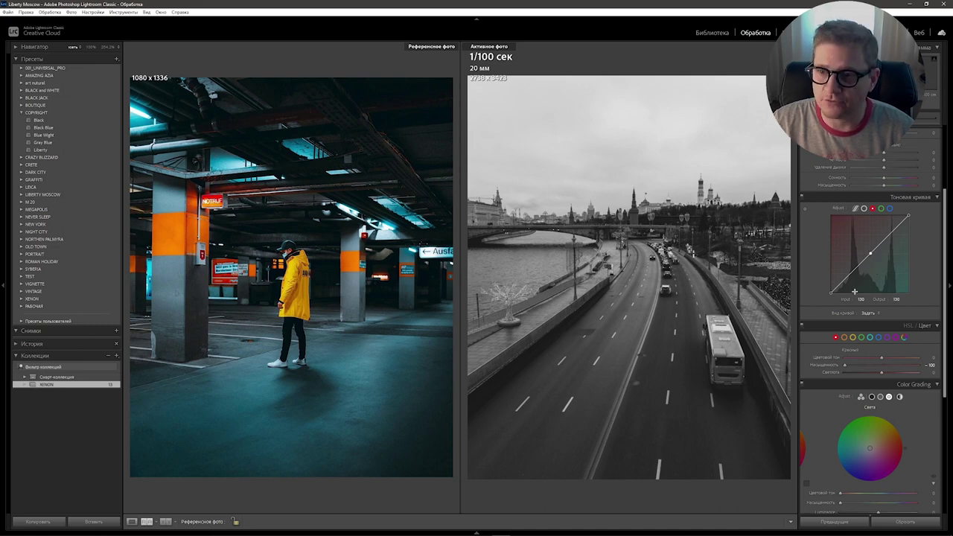
drag(866, 278, 862, 299)
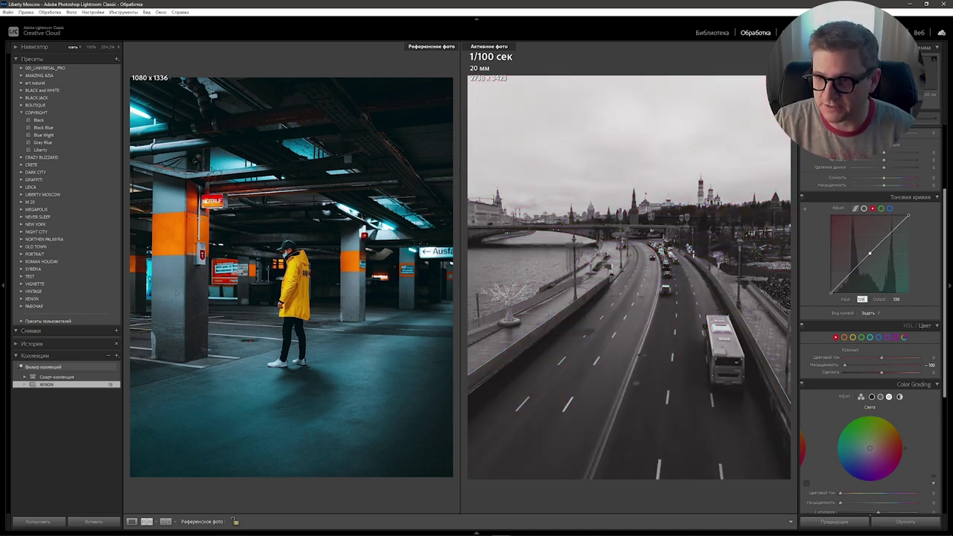
click(898, 299)
text(128)
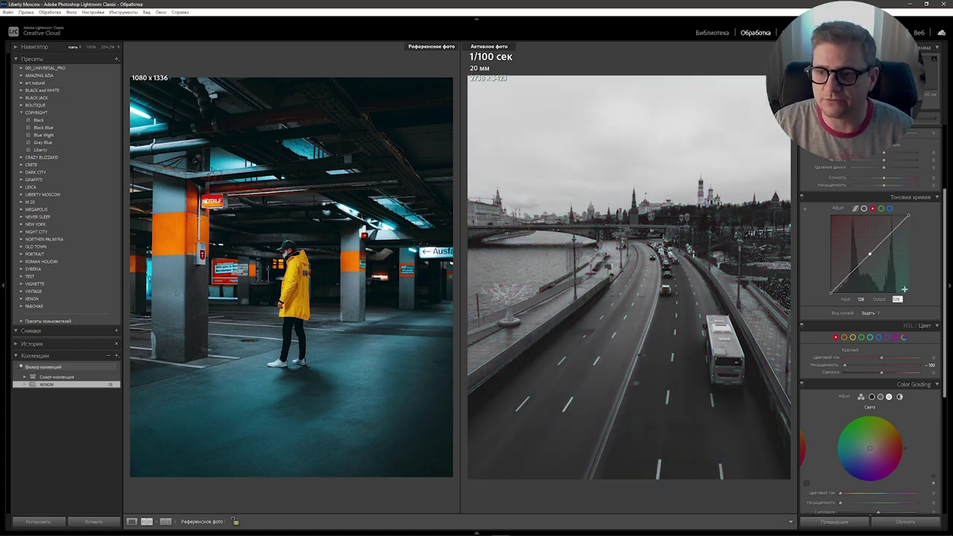
key(Return)
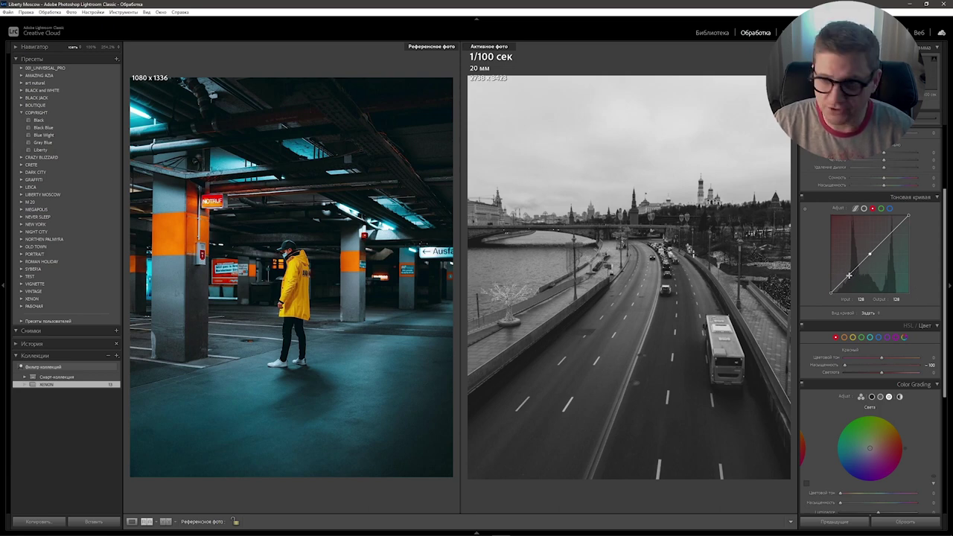
key(alt)
drag(852, 274, 861, 299)
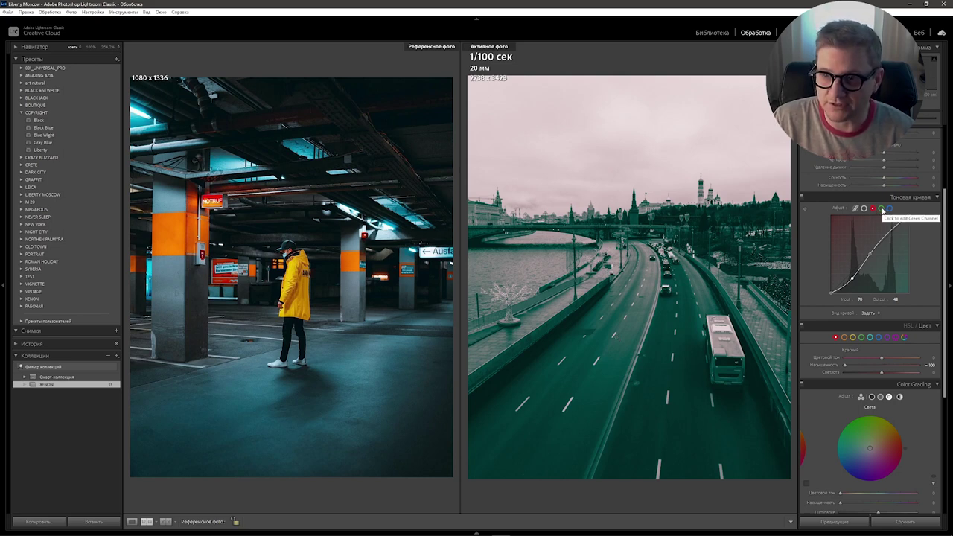
Step: On the green channel curve, set a shadow point at input 65, output 54
click(882, 210)
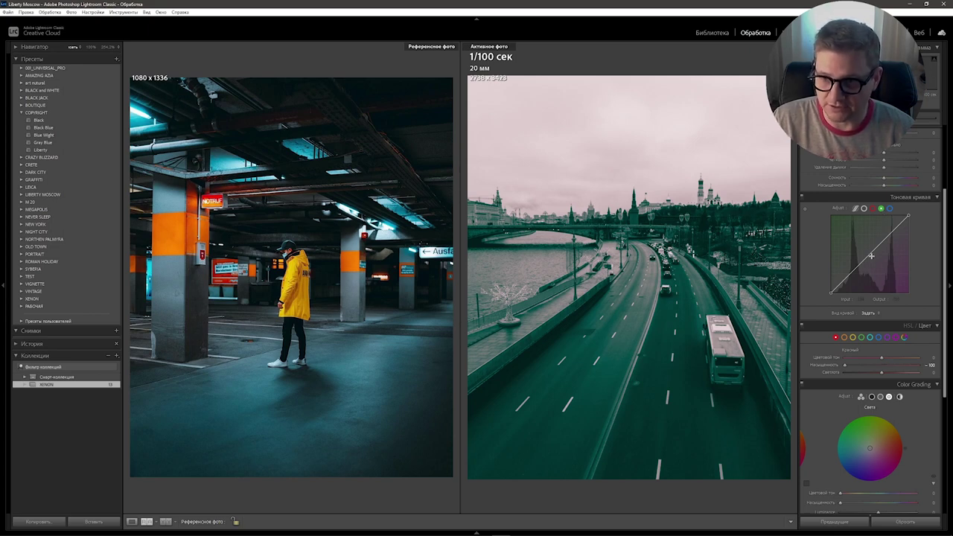
key(alt)
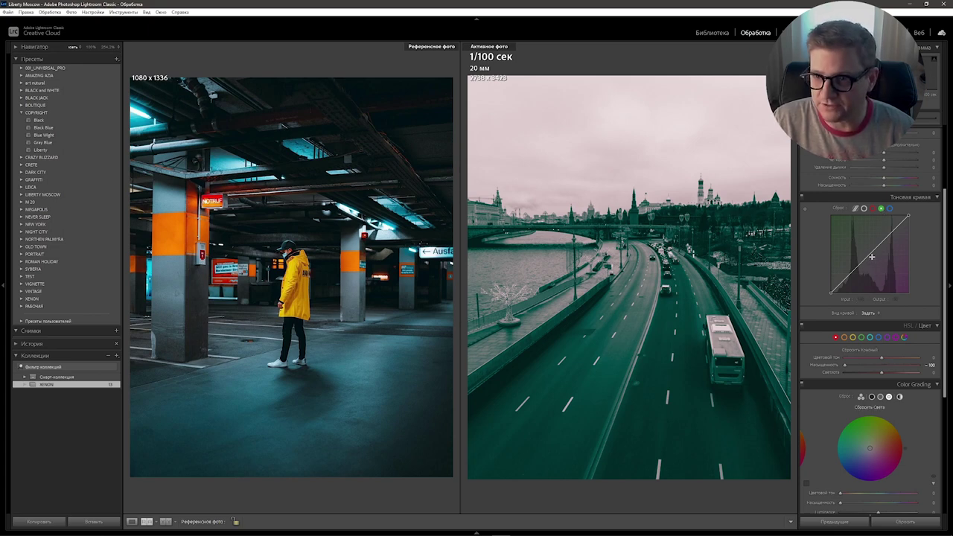
mouse_move(872, 257)
mouse_down()
mouse_move(834, 254)
mouse_move(870, 254)
mouse_up()
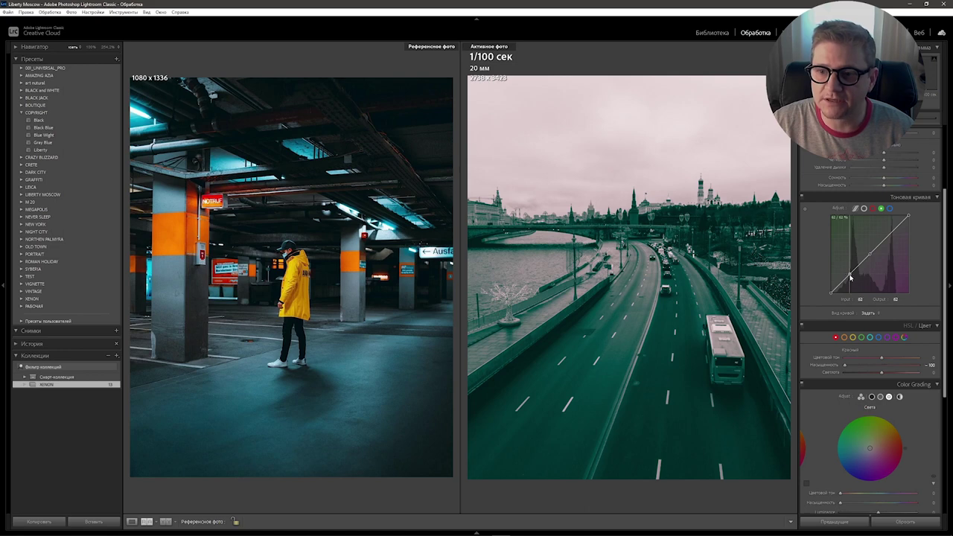
mouse_move(851, 277)
mouse_down()
mouse_move(862, 300)
mouse_move(858, 293)
mouse_up()
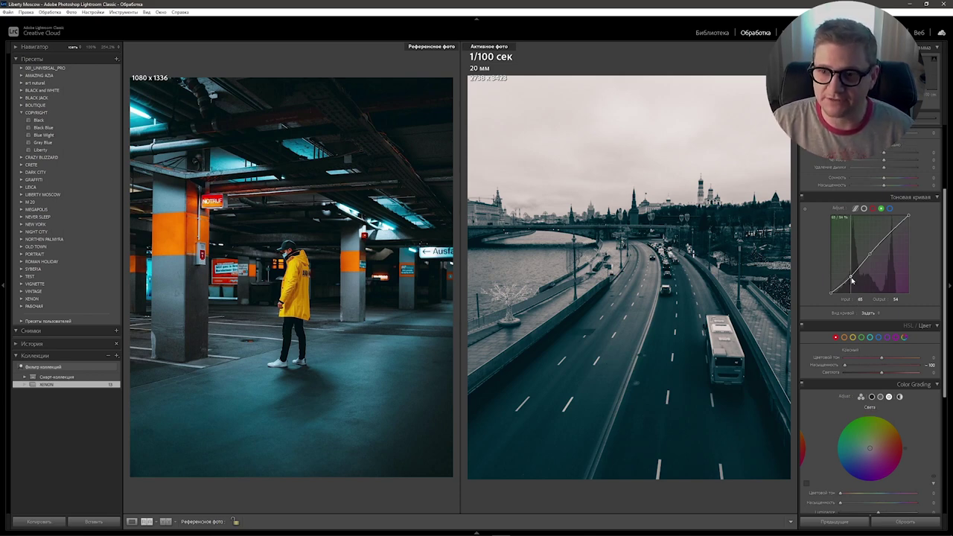
drag(850, 277, 850, 276)
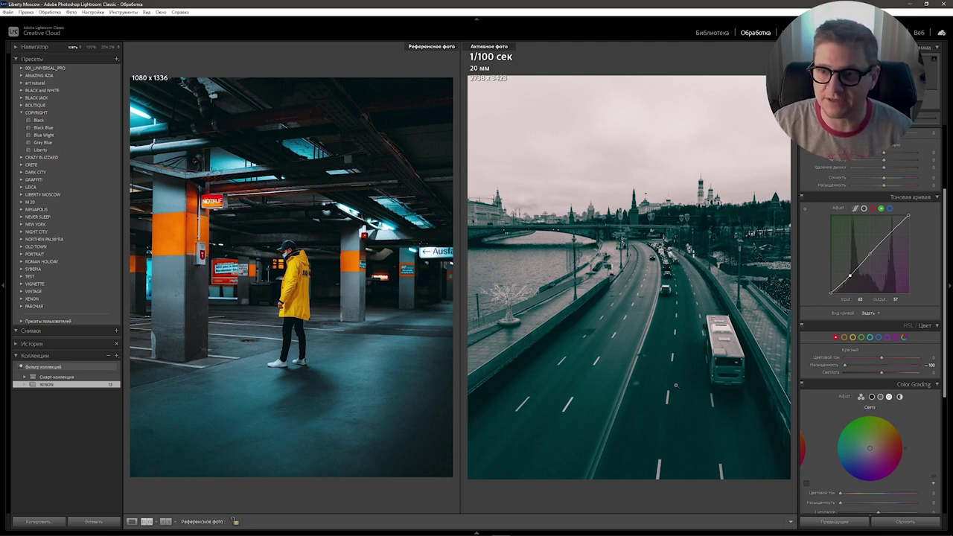
drag(850, 276, 851, 278)
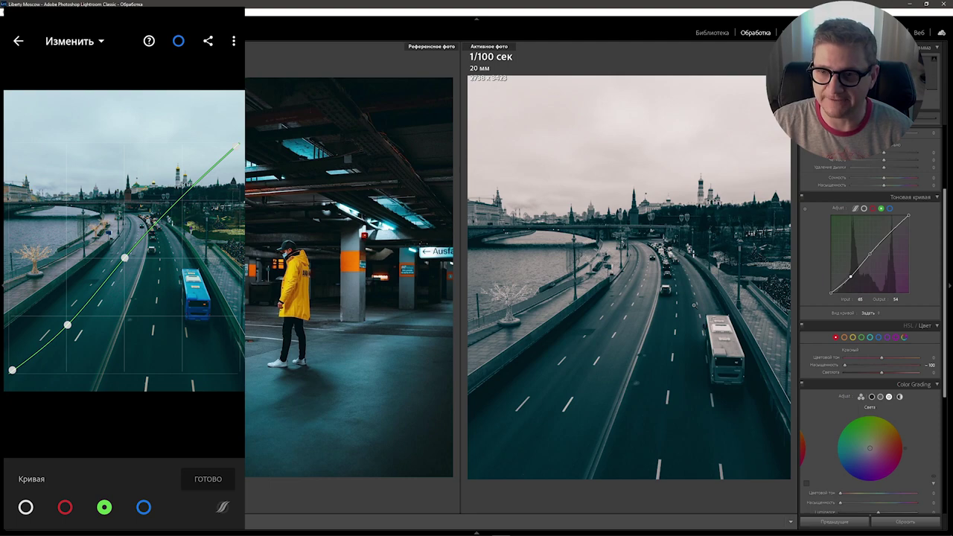
Step: On the blue channel curve, lower a shadow point and lift the black point to output 10
click(891, 211)
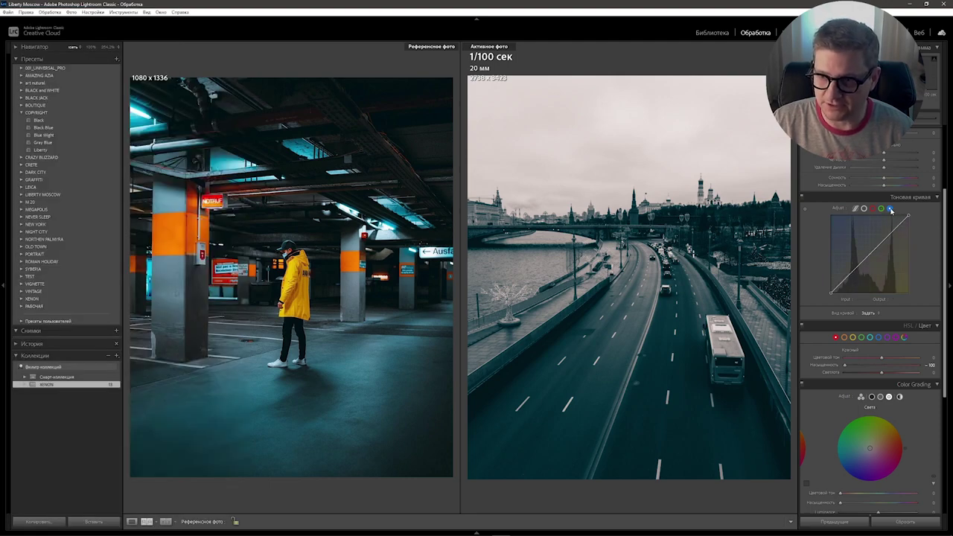
mouse_move(871, 253)
mouse_down()
mouse_move(872, 232)
mouse_move(872, 278)
mouse_move(872, 254)
mouse_up()
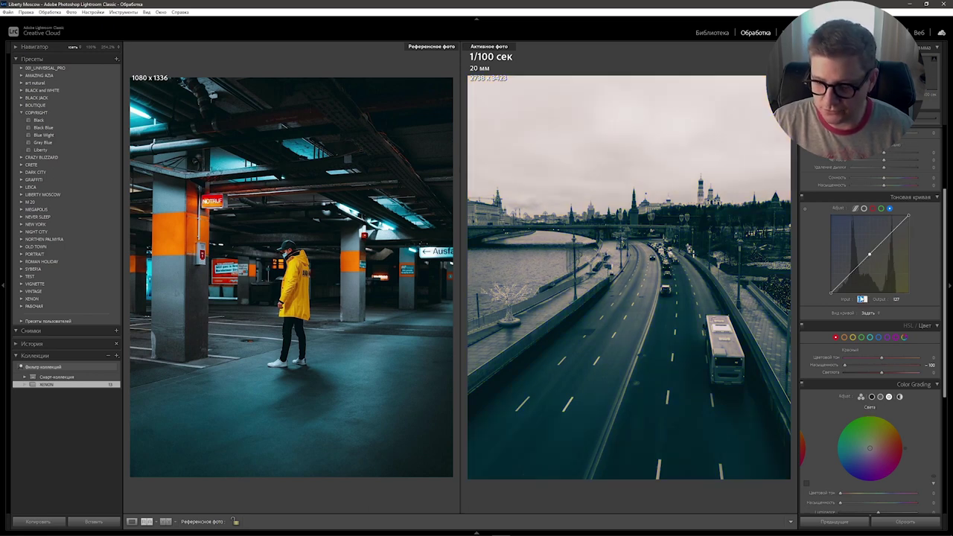
mouse_move(862, 299)
mouse_down()
mouse_move(841, 299)
mouse_move(894, 299)
mouse_up()
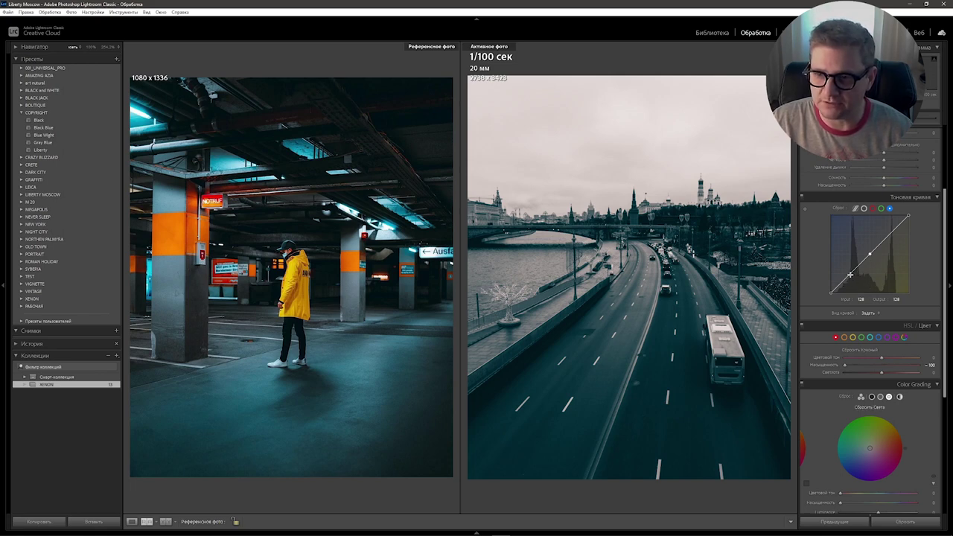
click(850, 276)
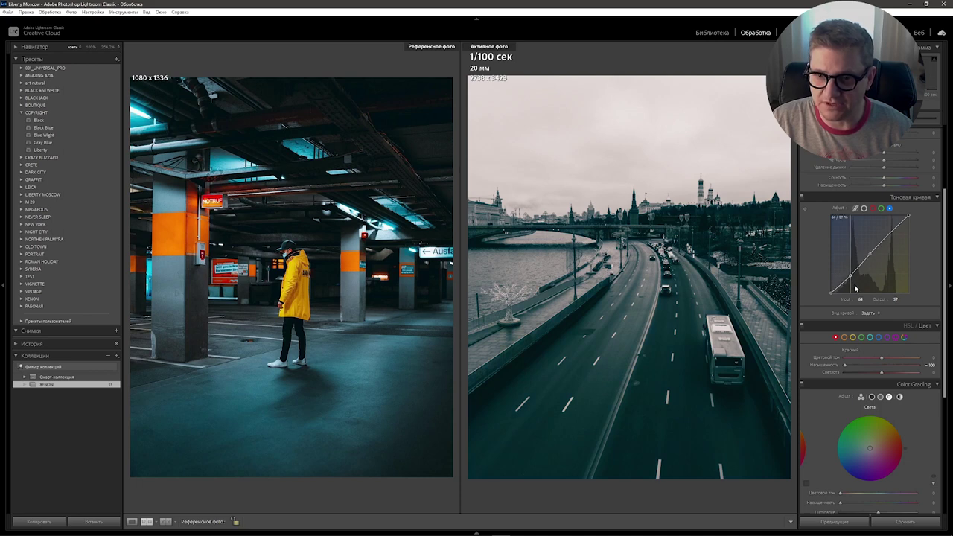
drag(856, 287, 856, 290)
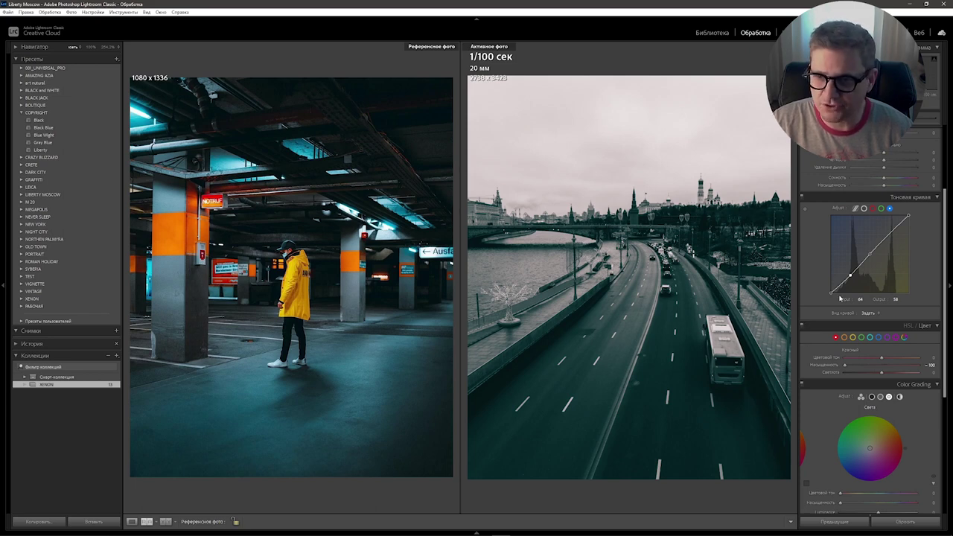
drag(832, 291, 833, 295)
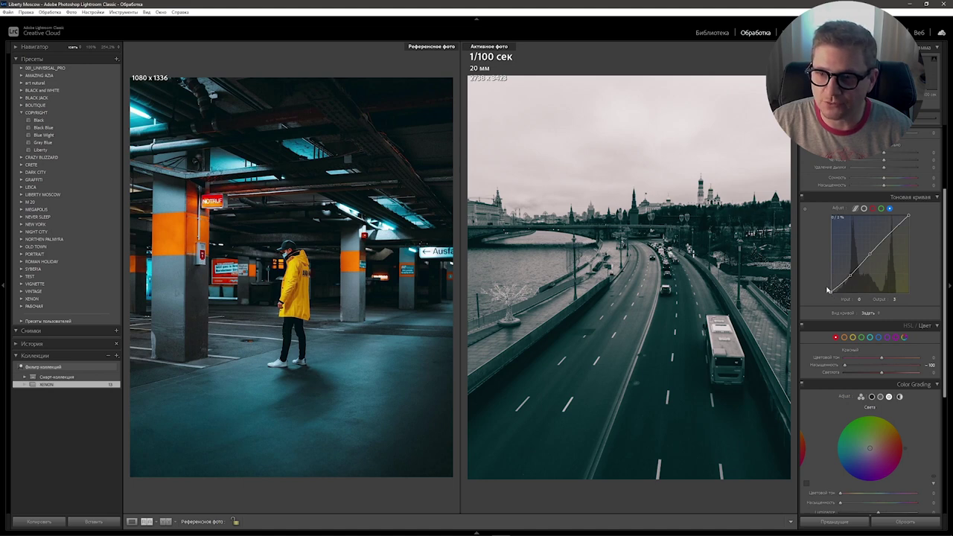
drag(828, 289, 825, 278)
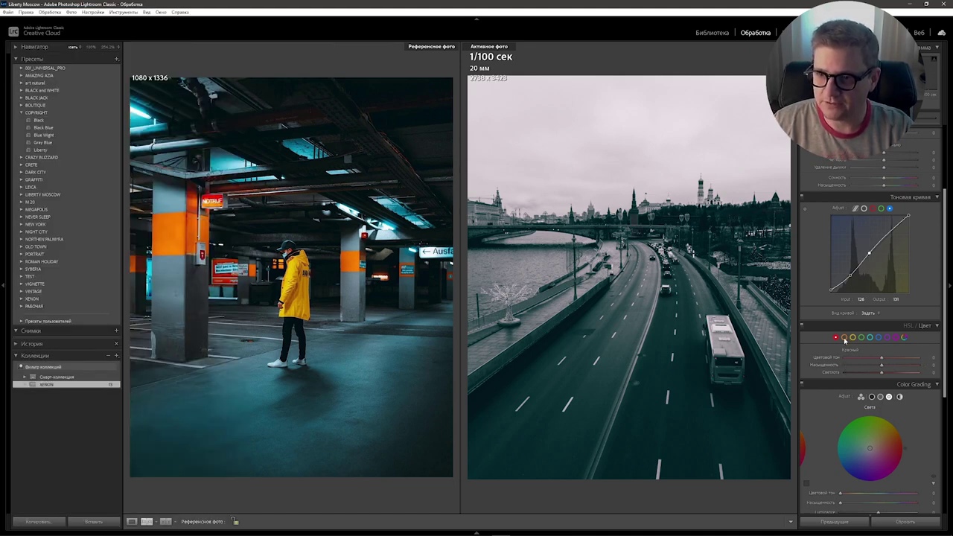
Step: Reset saturation for the orange, yellow, purple and magenta HSL swatches
click(845, 338)
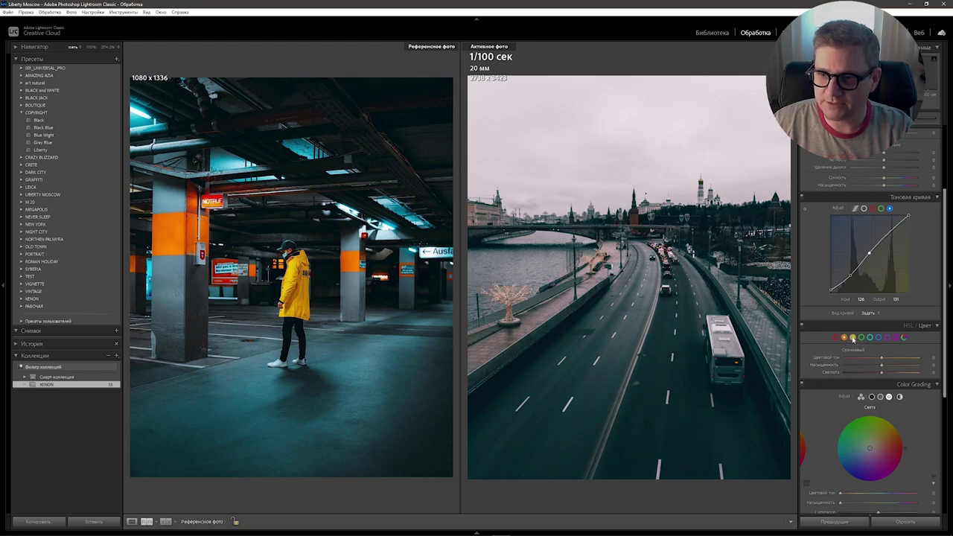
click(854, 338)
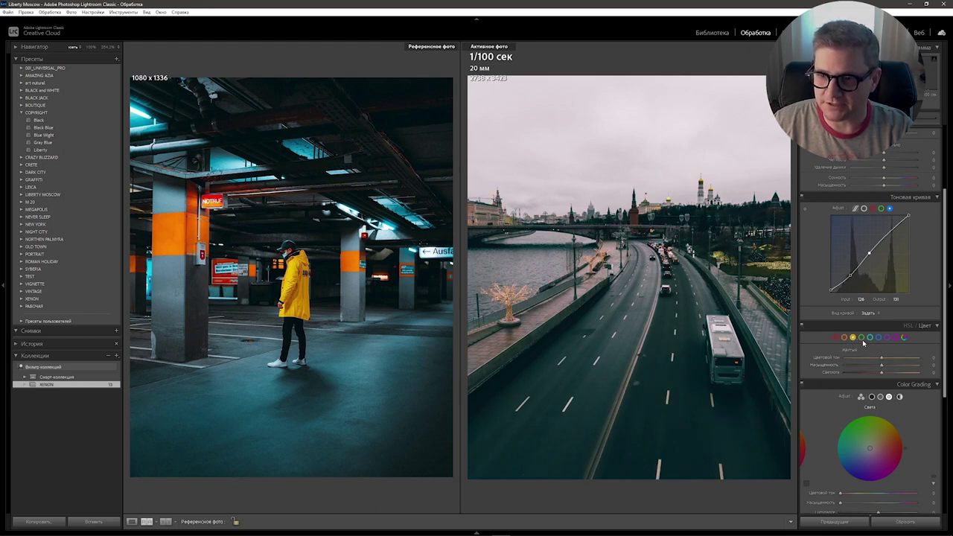
click(888, 338)
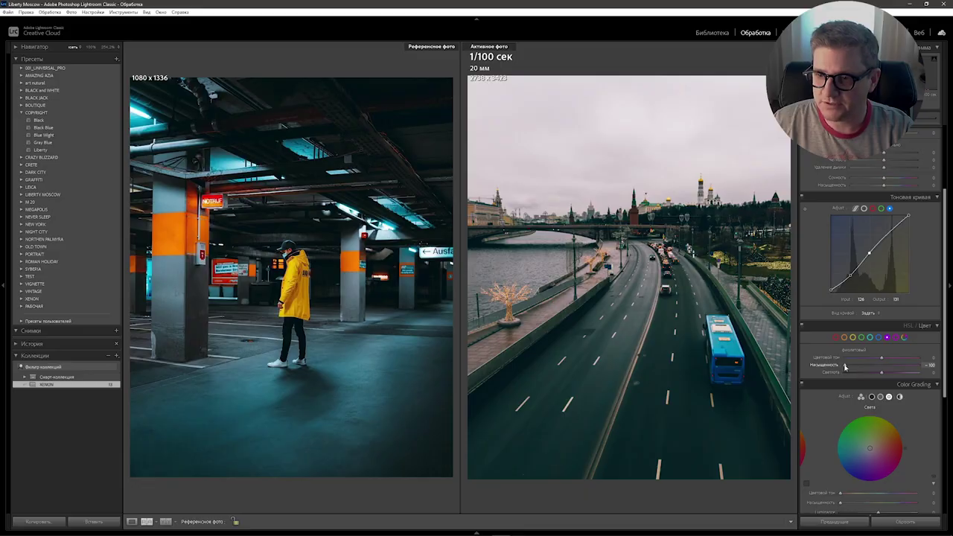
click(896, 337)
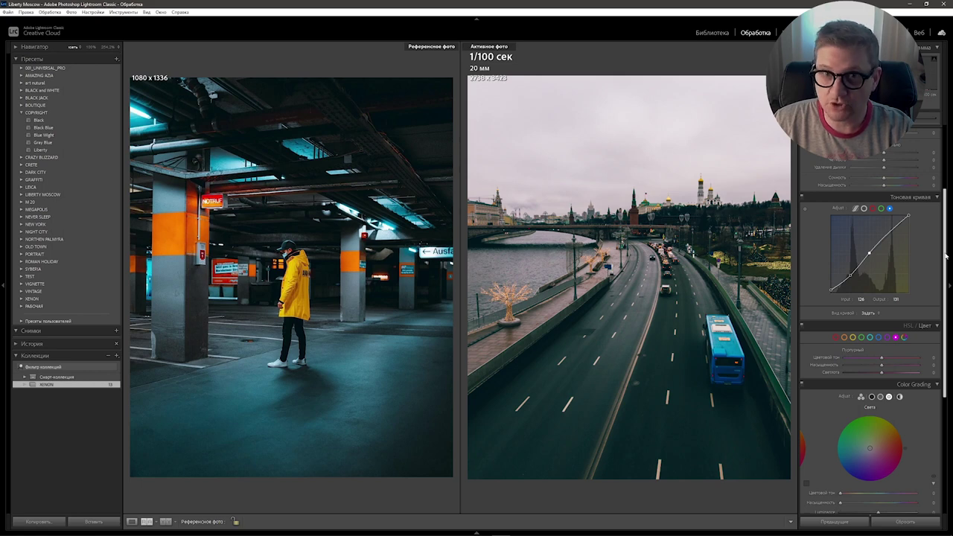
drag(947, 255, 951, 171)
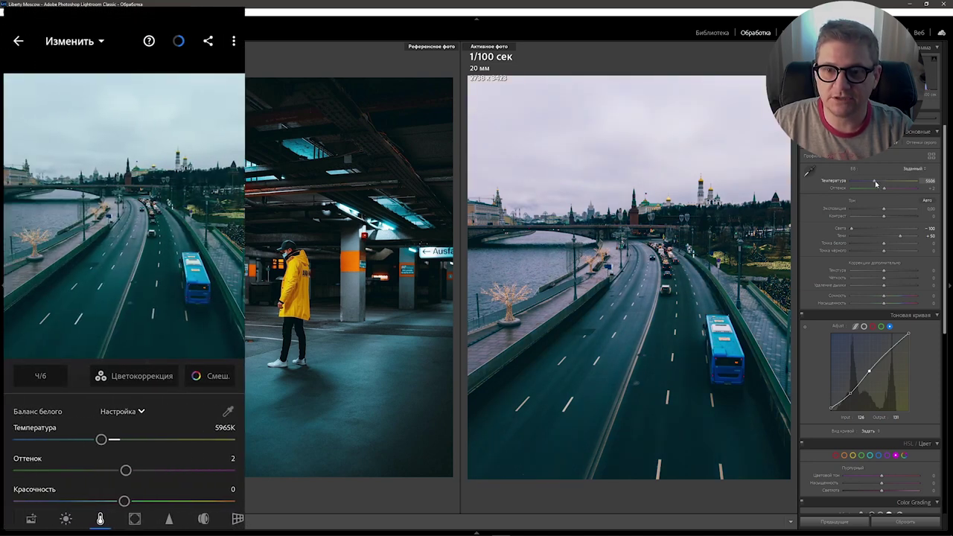
Step: Set the white balance Temperature to 5966 to match the mobile reference
drag(885, 183, 878, 182)
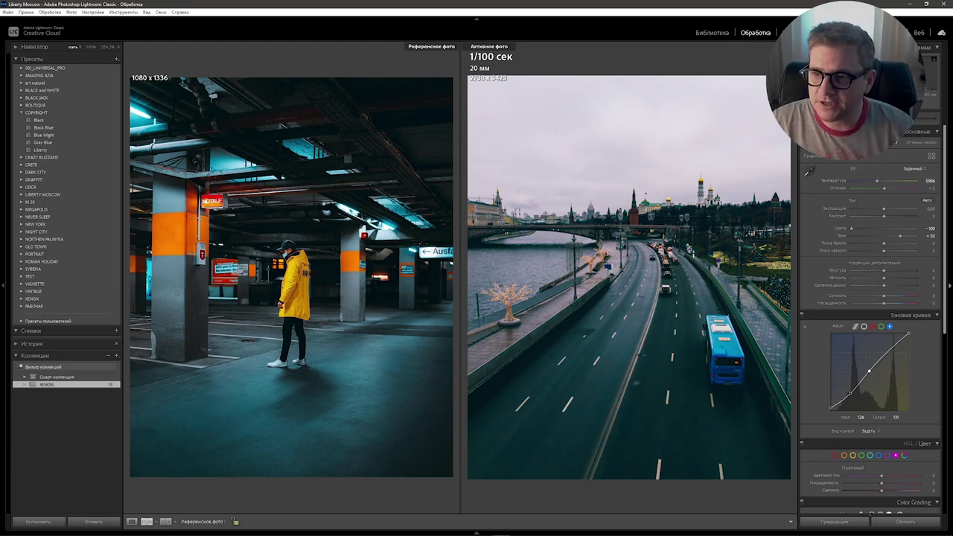
drag(951, 263, 951, 420)
Step: Grade the shadows at hue 190 with saturation 15 in Color Grading
click(872, 230)
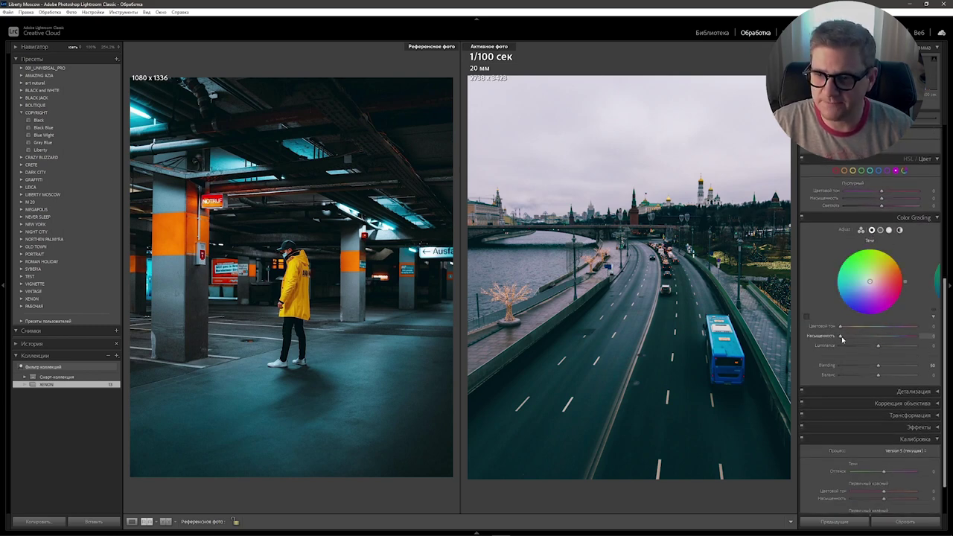
drag(840, 336, 879, 337)
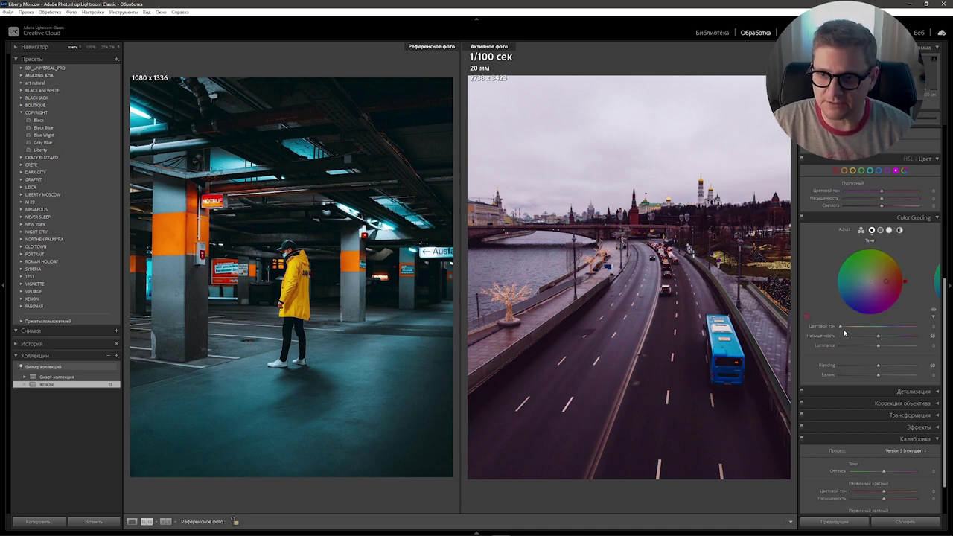
drag(842, 327, 881, 327)
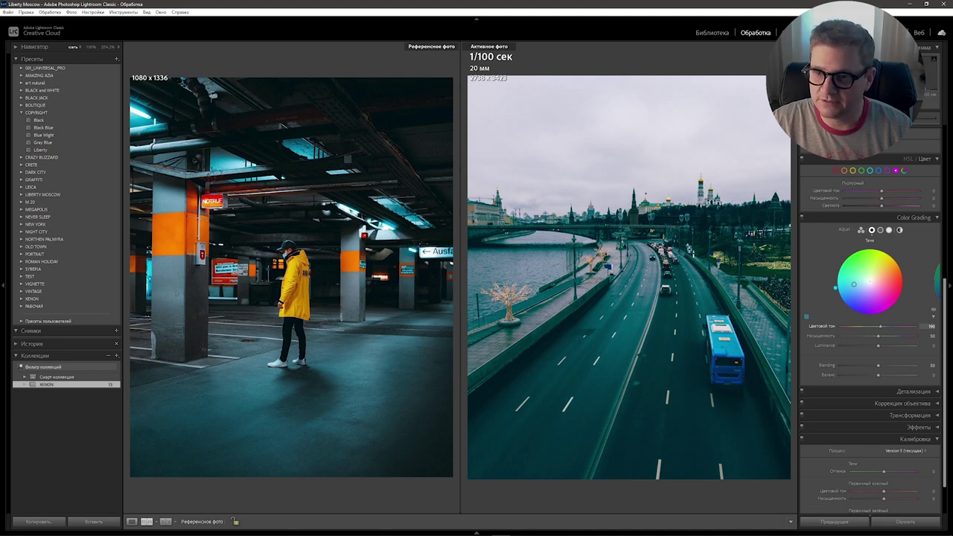
drag(879, 336, 852, 338)
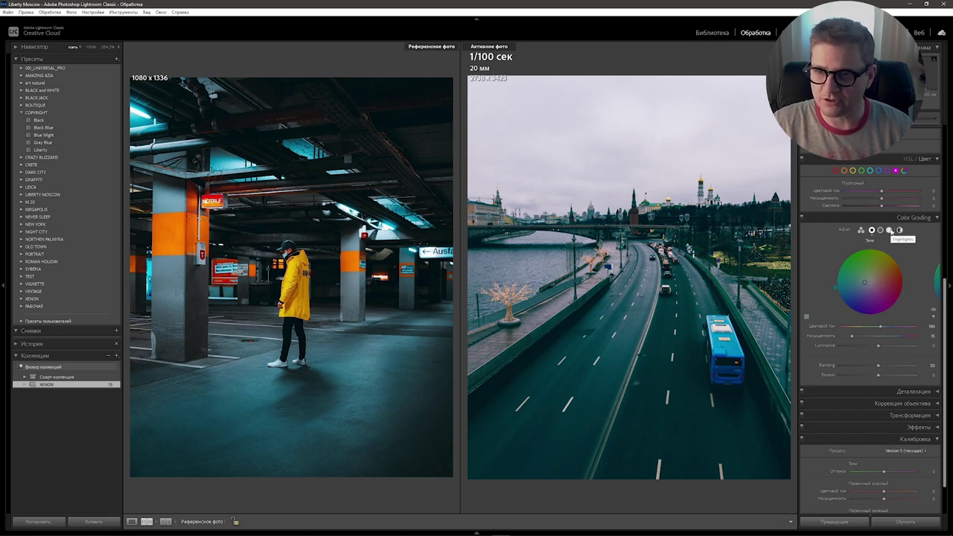
Step: Grade the highlights at hue 180 with saturation 25 in Color Grading
click(890, 231)
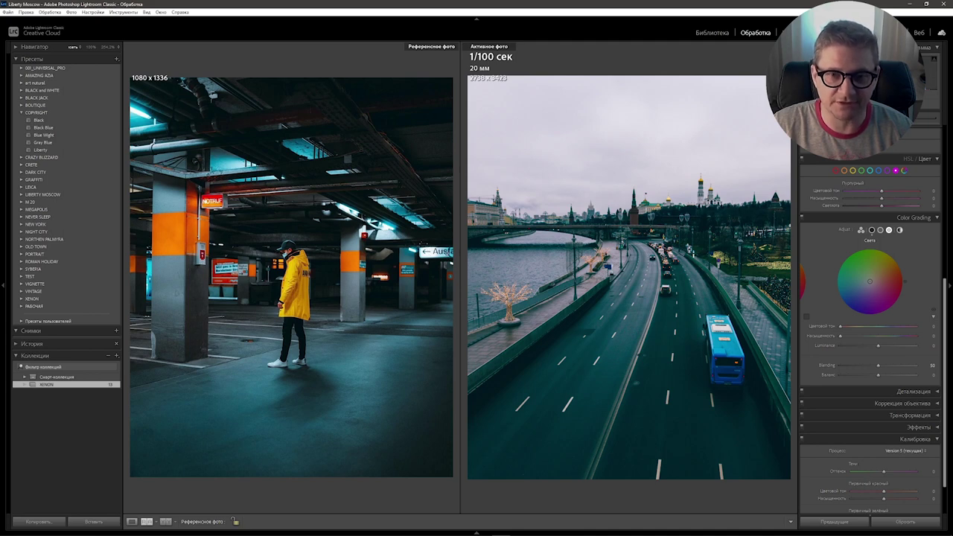
key(z)
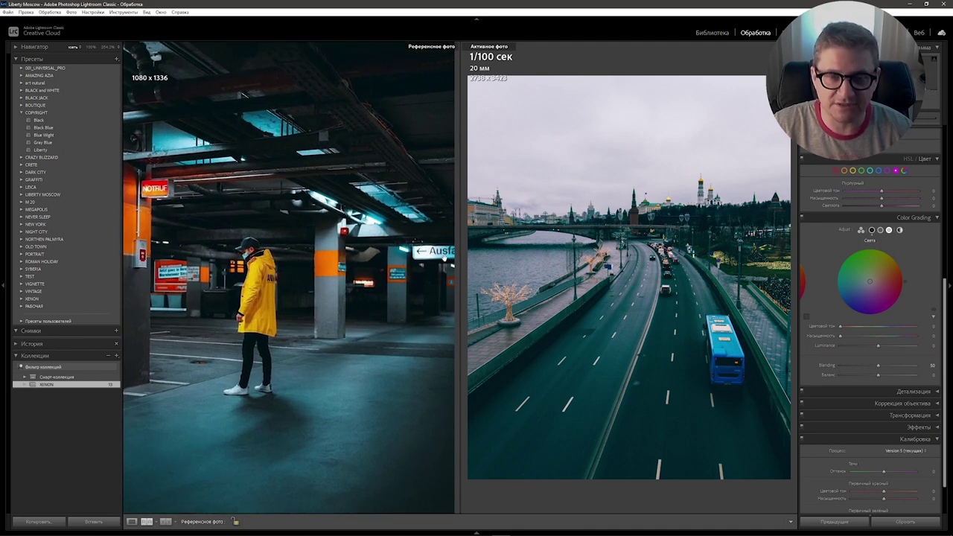
key(z)
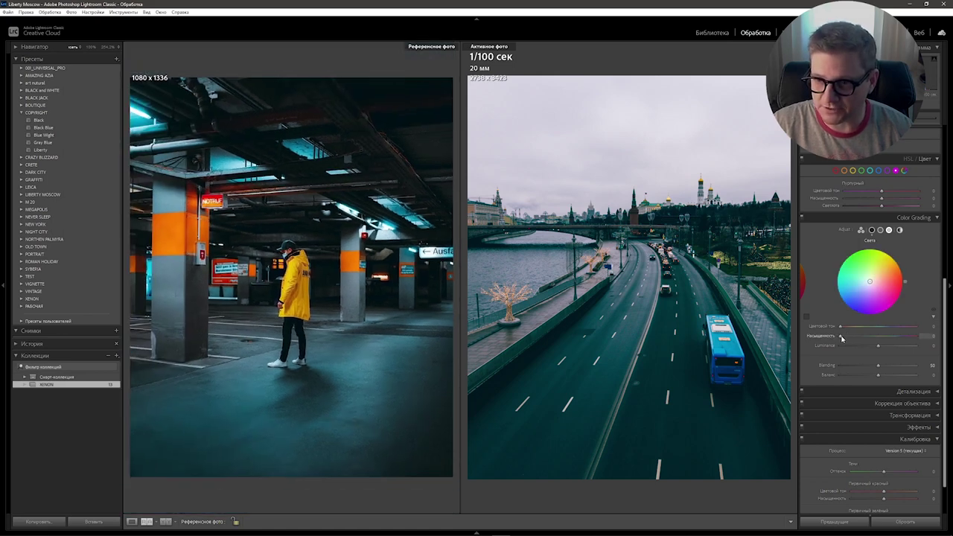
drag(842, 336, 879, 337)
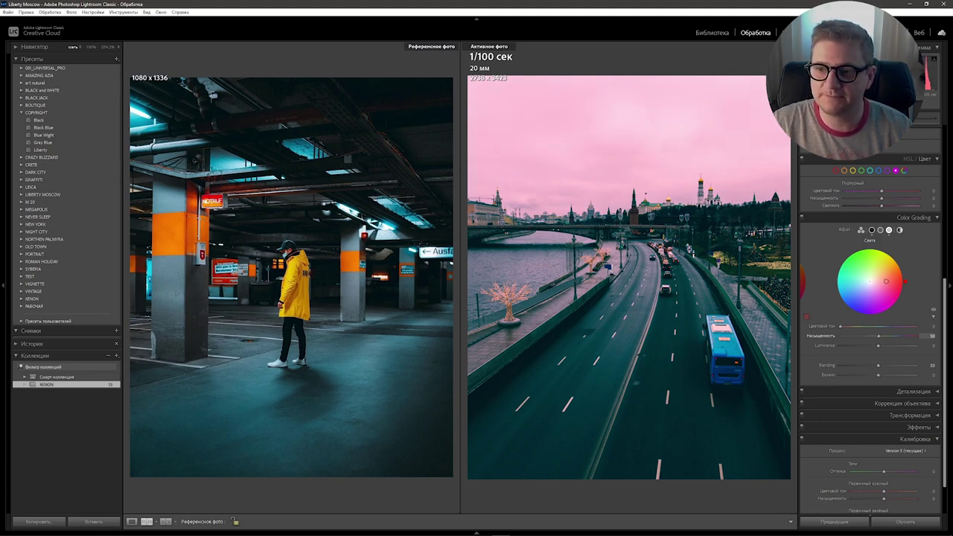
drag(840, 326, 878, 326)
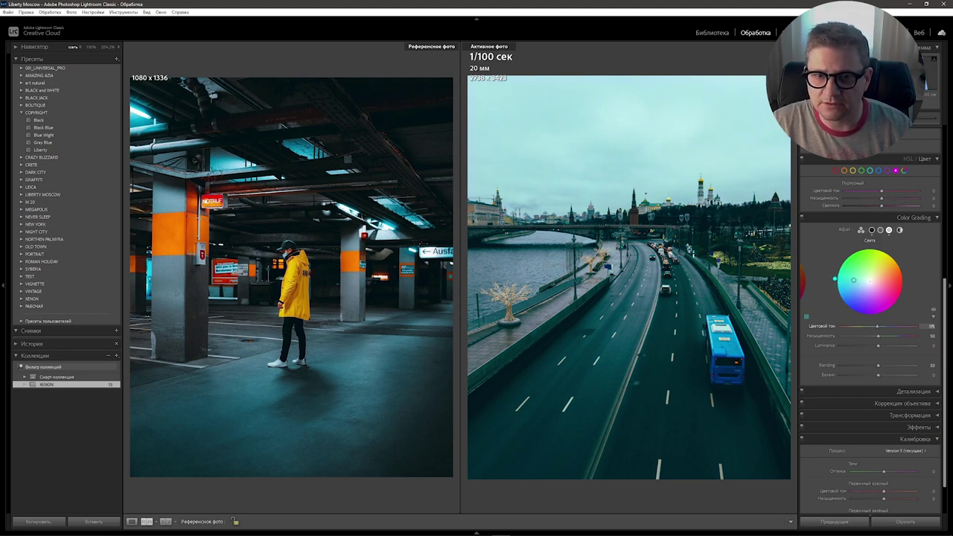
drag(877, 327, 859, 336)
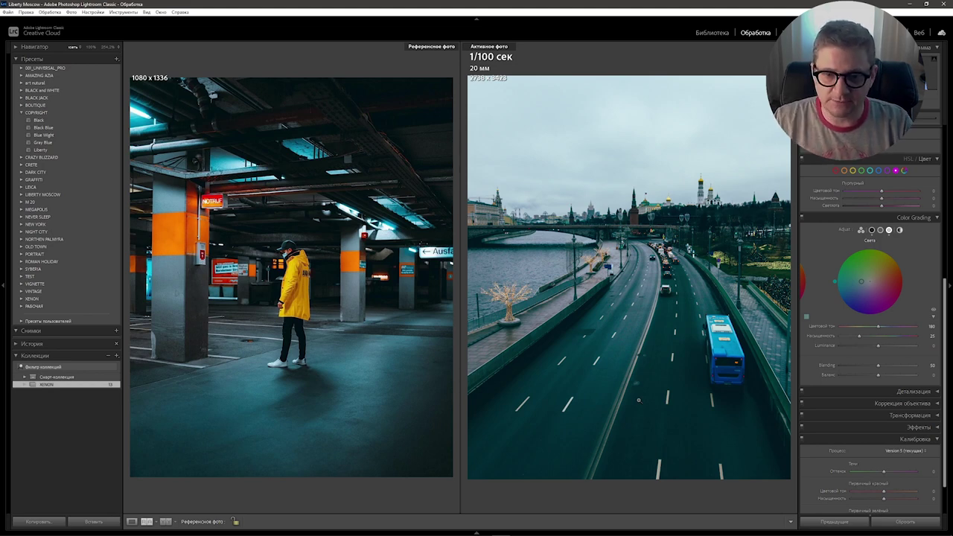
Step: Set the snowy tram photo from the filmstrip as the reference image for the river photo
click(472, 531)
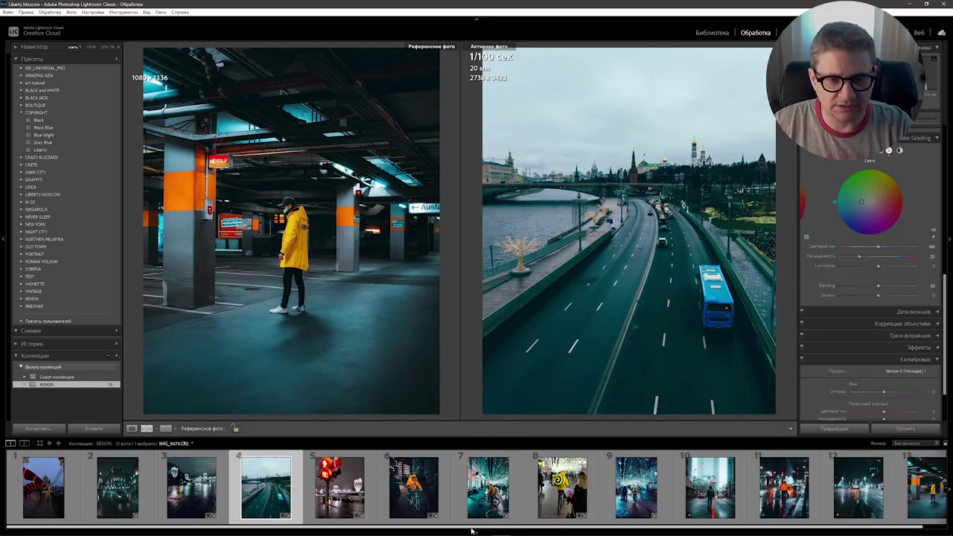
right_click(855, 501)
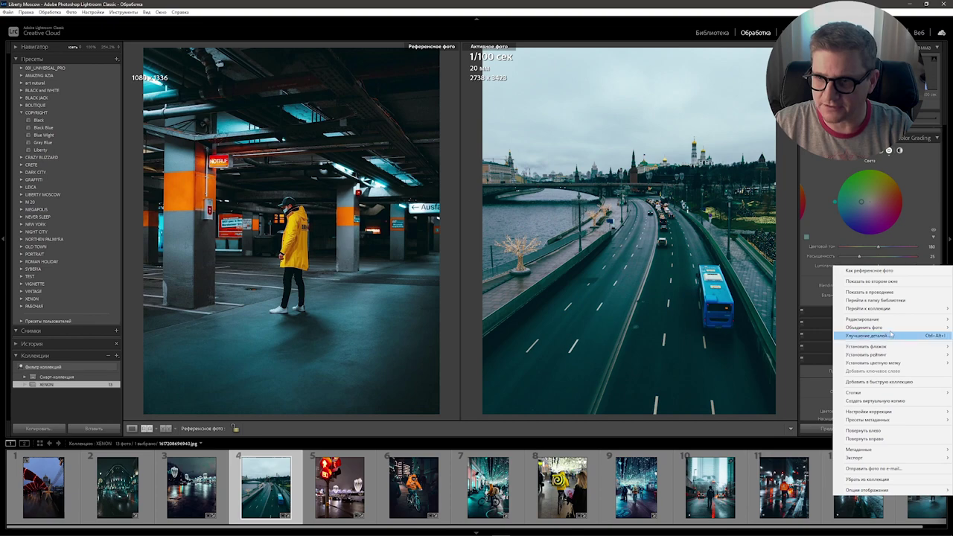
click(870, 271)
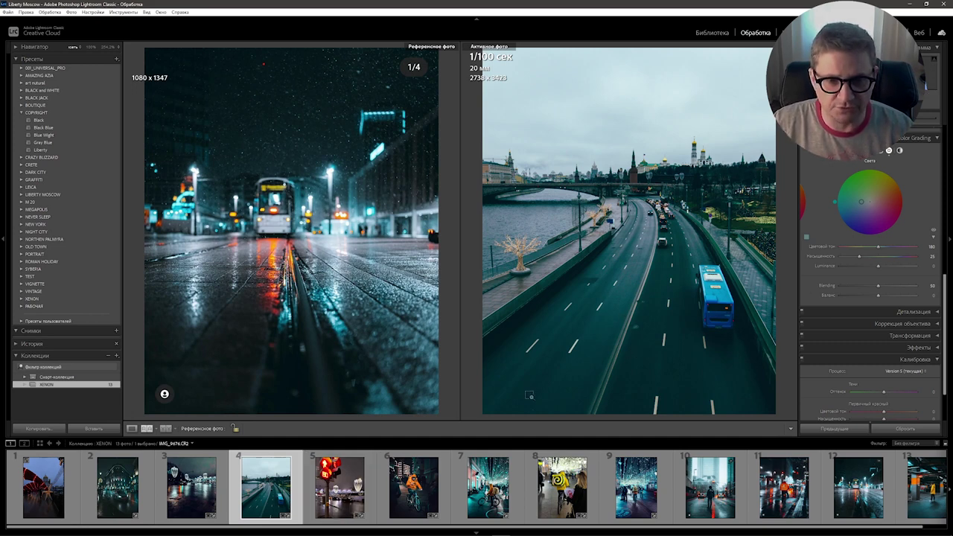
Step: Synchronize the river photo's teal edits onto the traffic-light night photo
ctrl+click(339, 509)
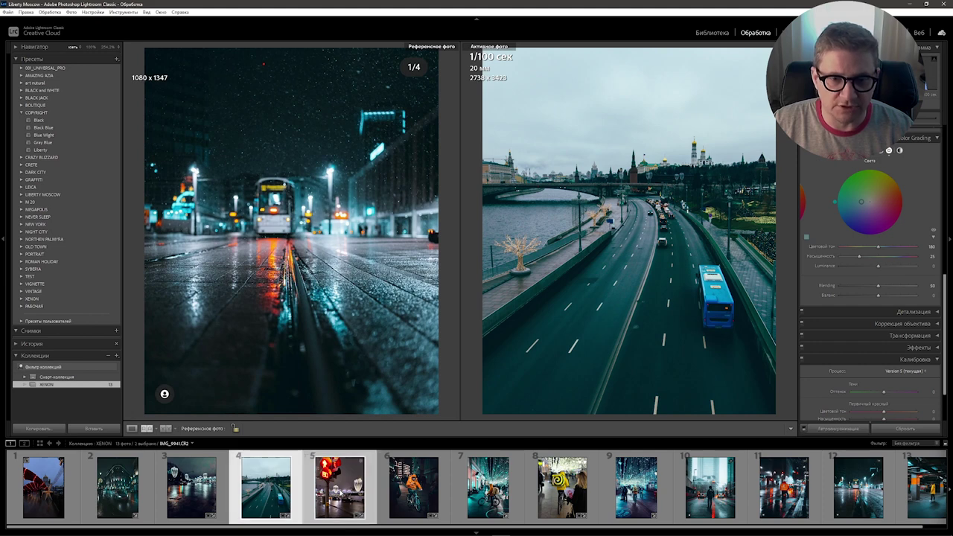
click(826, 432)
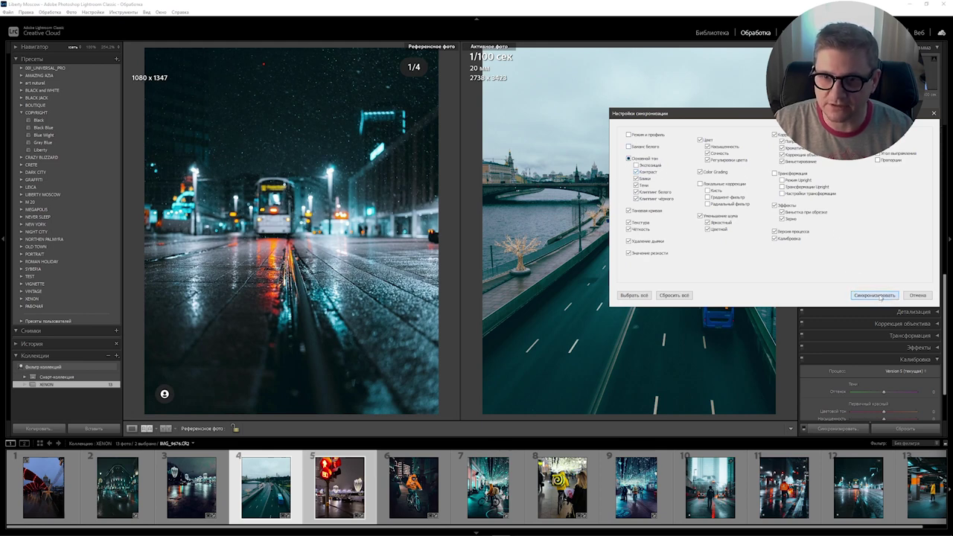
click(876, 297)
Step: Make the traffic-light photo active and toggle Before/After to compare it with its original
click(341, 493)
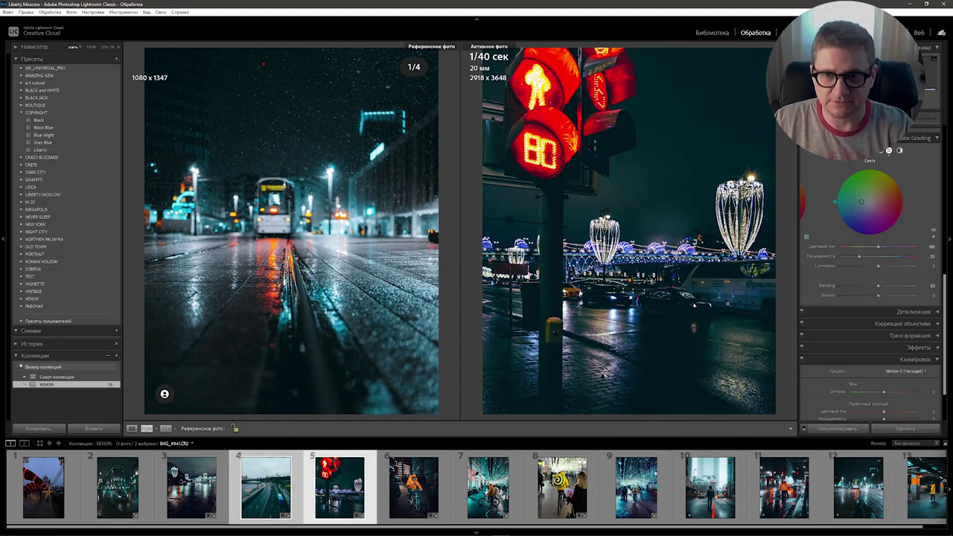
key(backslash)
key(backslash)
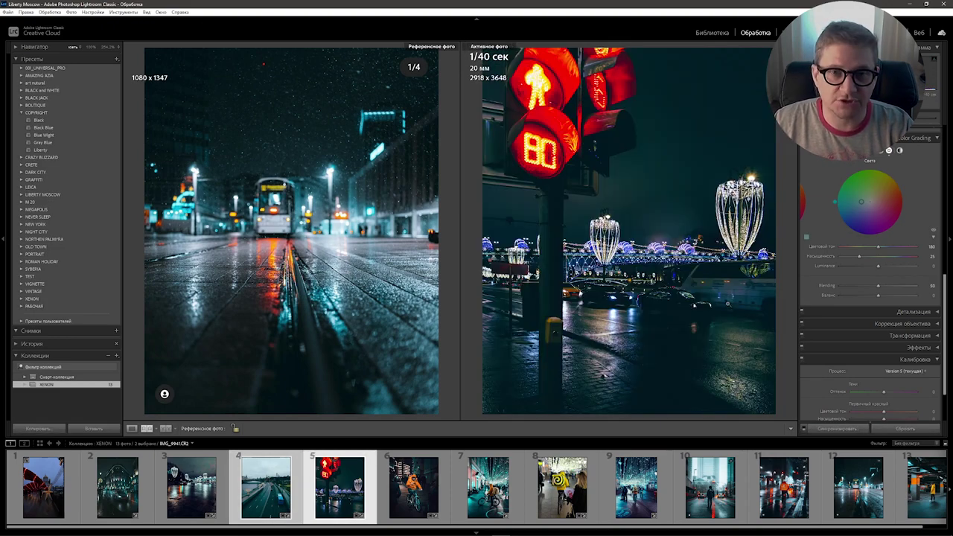
key(backslash)
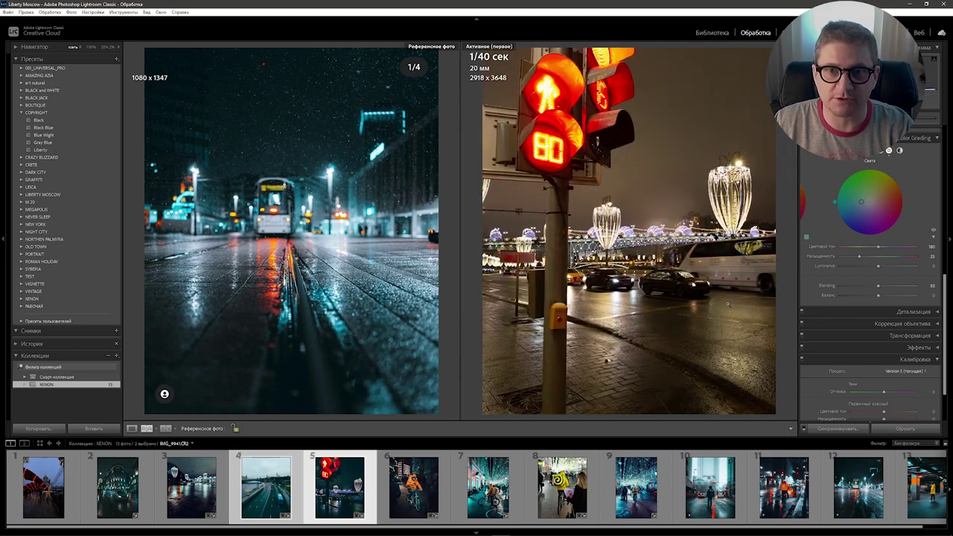
key(backslash)
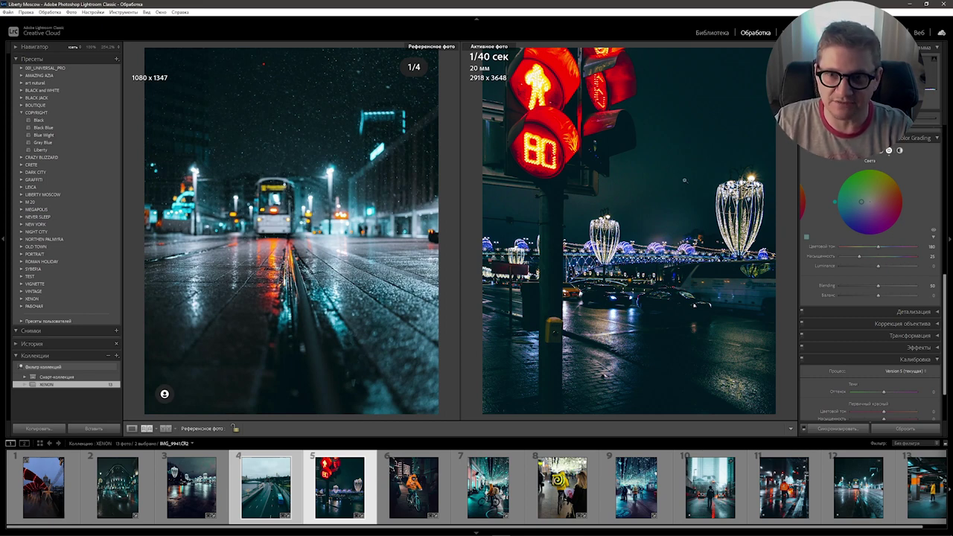
Step: Cool the traffic-light photo's white balance temperature to about 3224
drag(946, 283, 940, 171)
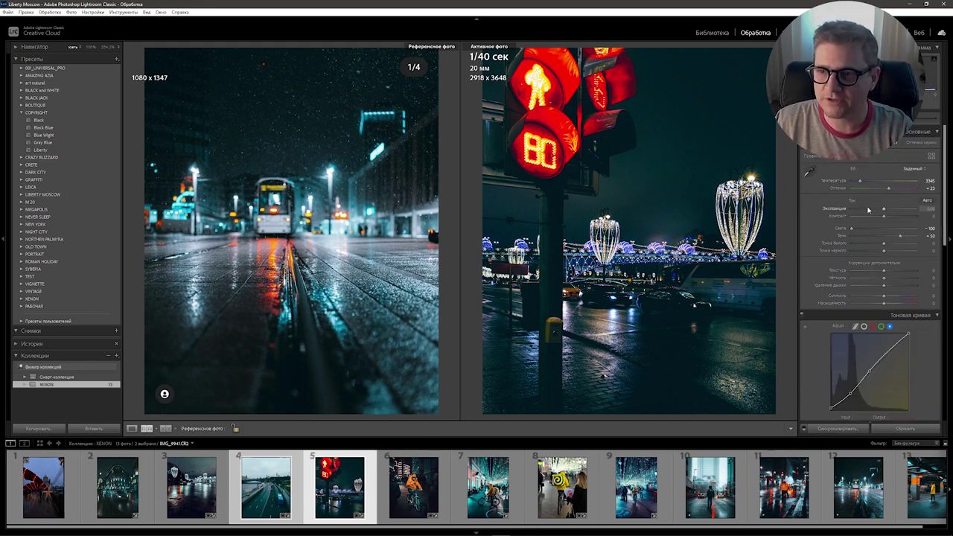
drag(863, 183, 859, 181)
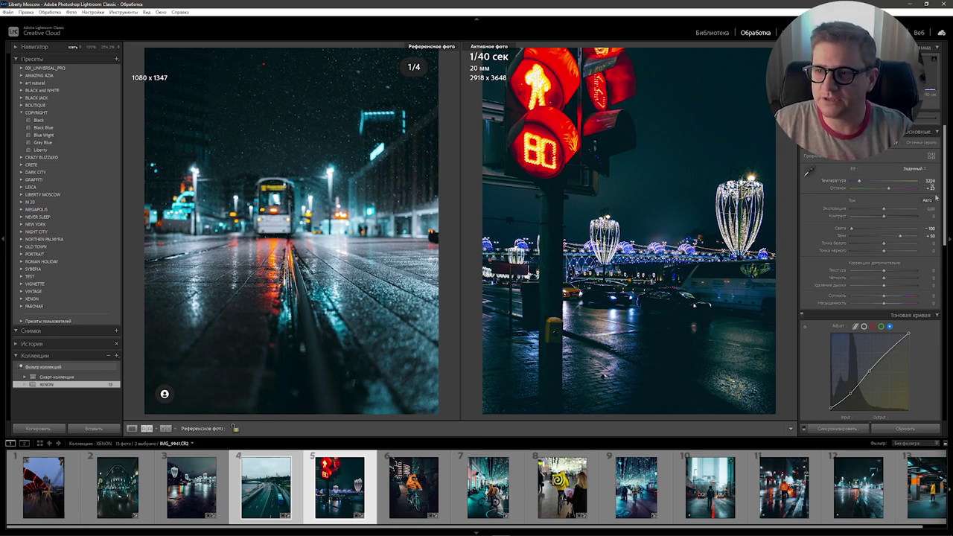
key(ctrl+2)
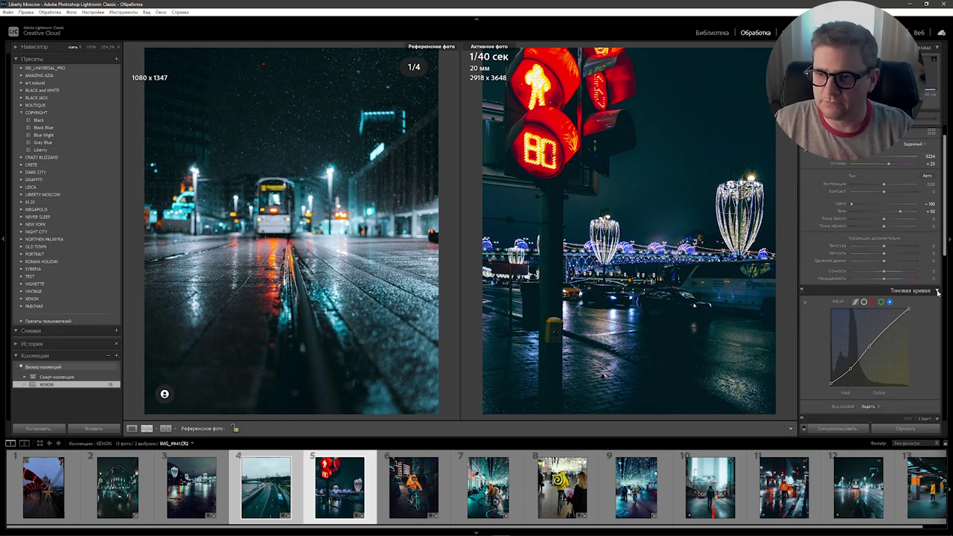
scroll(945, 253, down, 5)
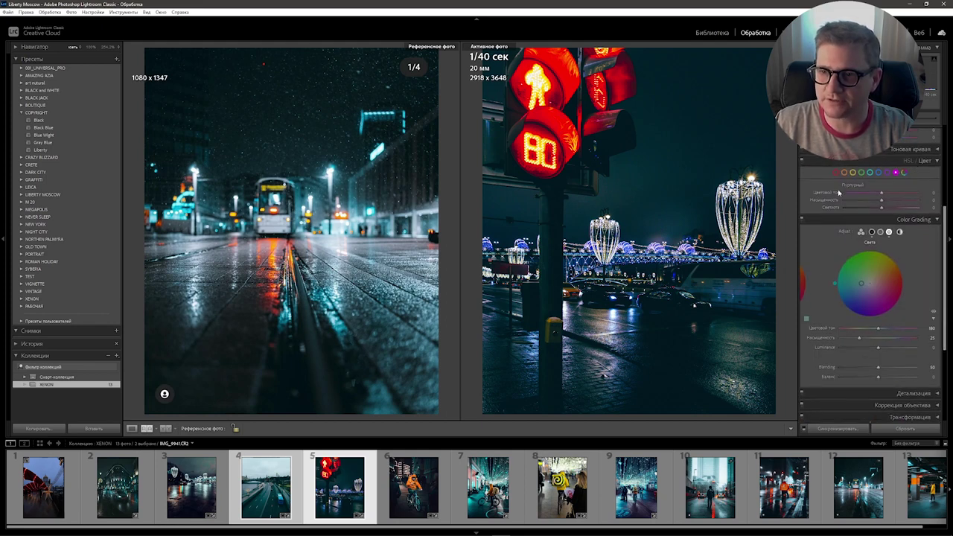
Step: Shift the red hue slightly positive and the orange hue toward red in HSL
click(837, 172)
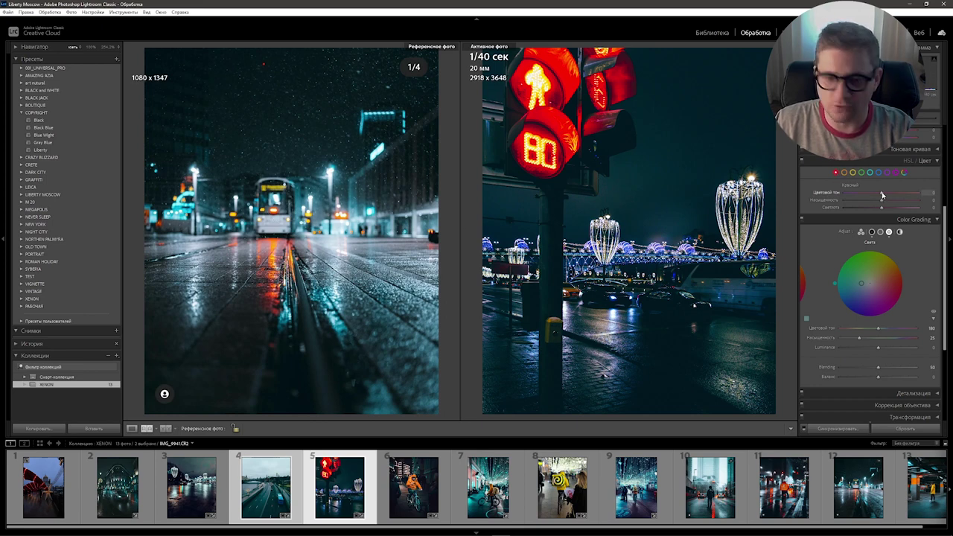
mouse_move(883, 195)
mouse_down()
mouse_move(894, 195)
mouse_move(863, 195)
mouse_move(889, 195)
mouse_up()
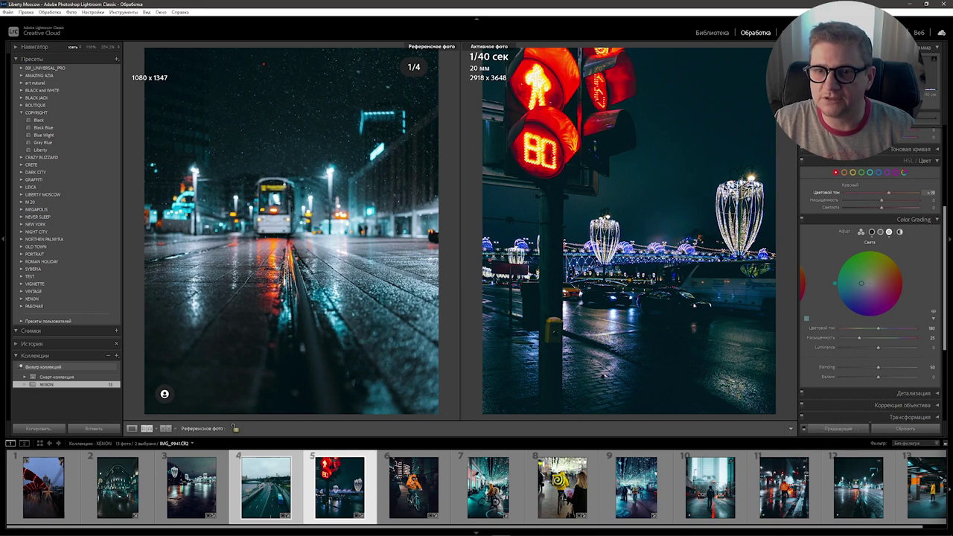
drag(889, 196, 890, 195)
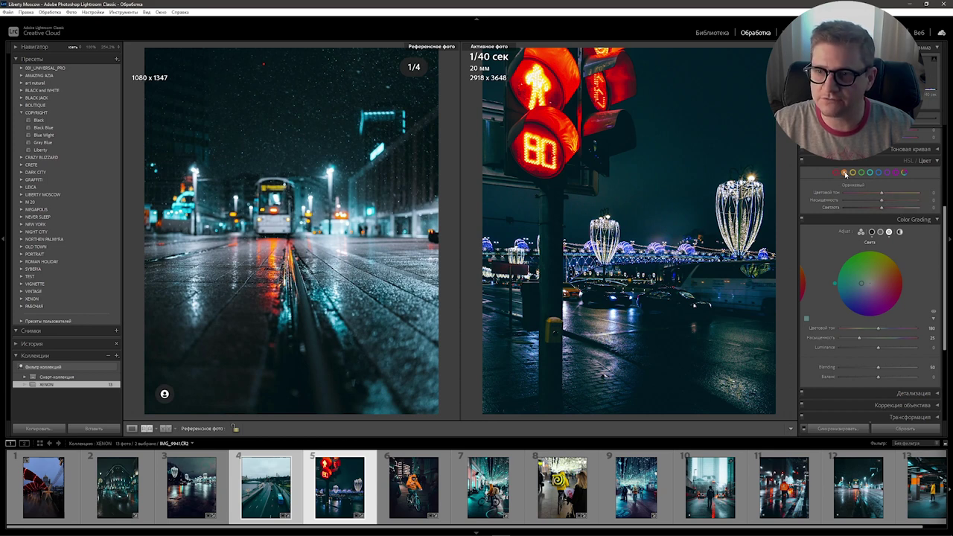
click(845, 172)
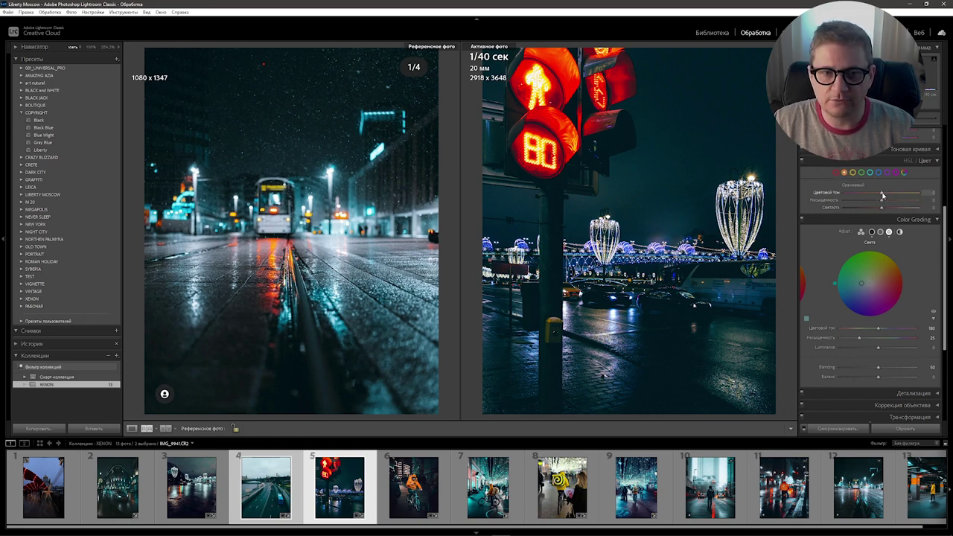
drag(882, 195, 874, 194)
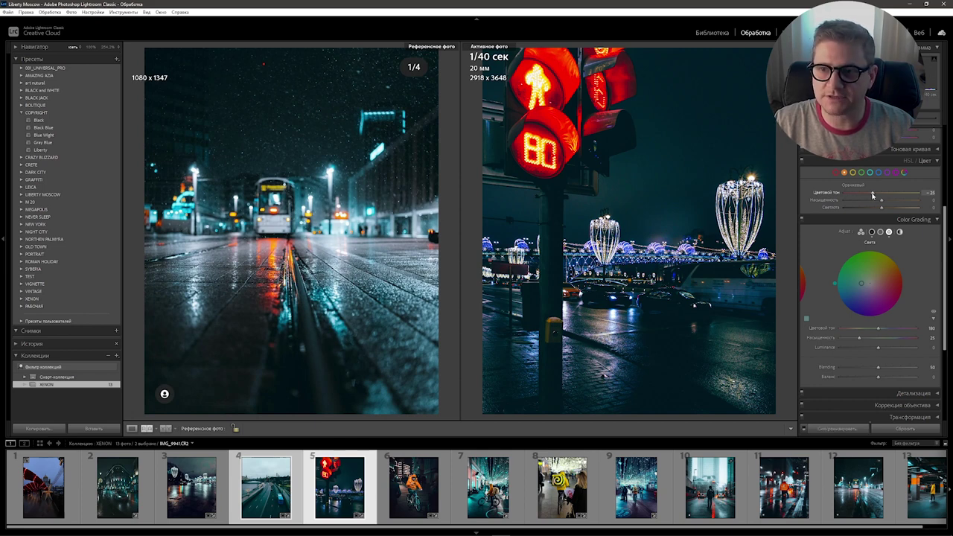
Step: Set the green HSL hue to +50 and saturation to -50
click(853, 172)
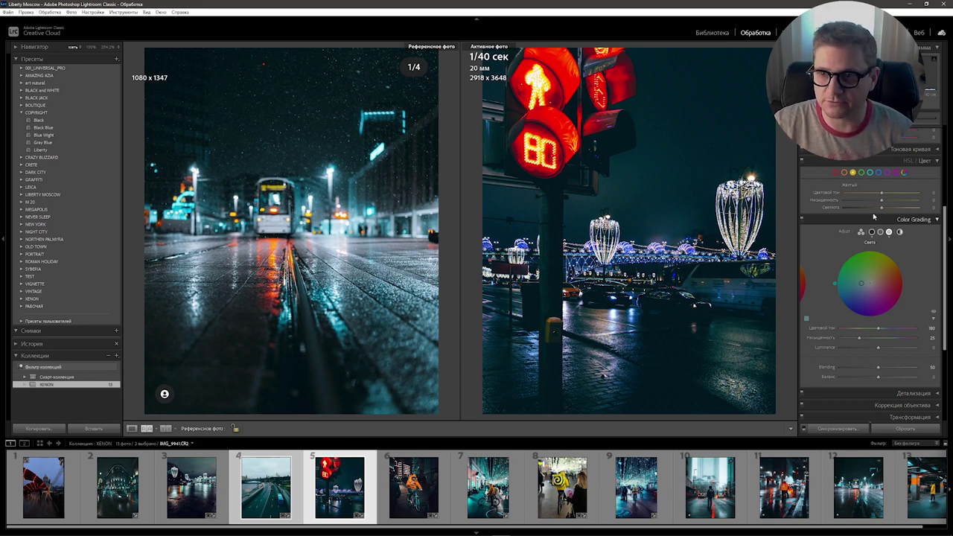
click(862, 173)
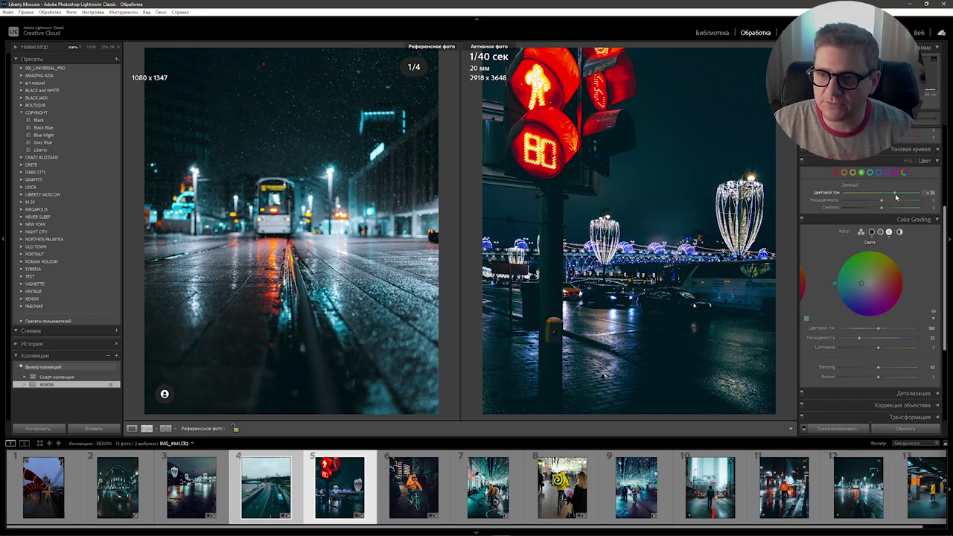
drag(883, 195, 902, 197)
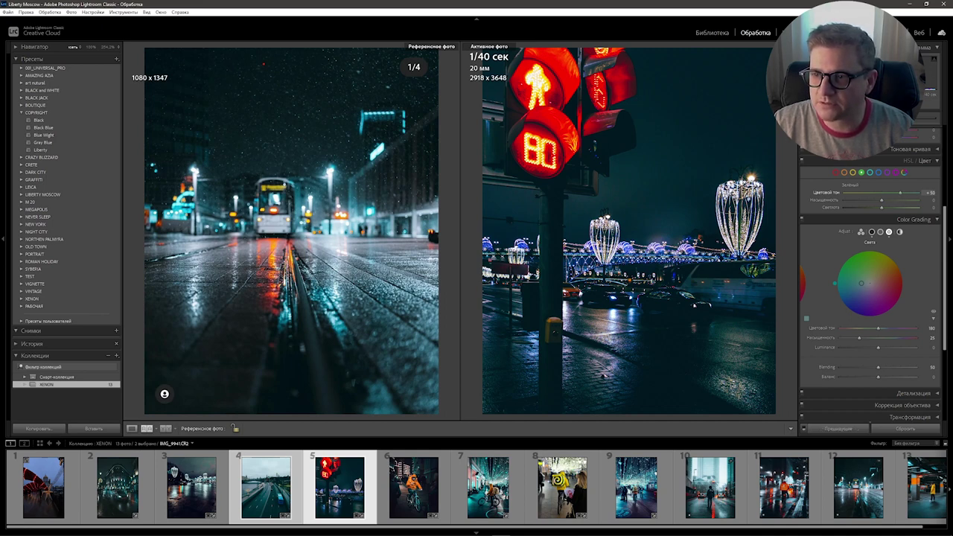
drag(882, 201, 863, 204)
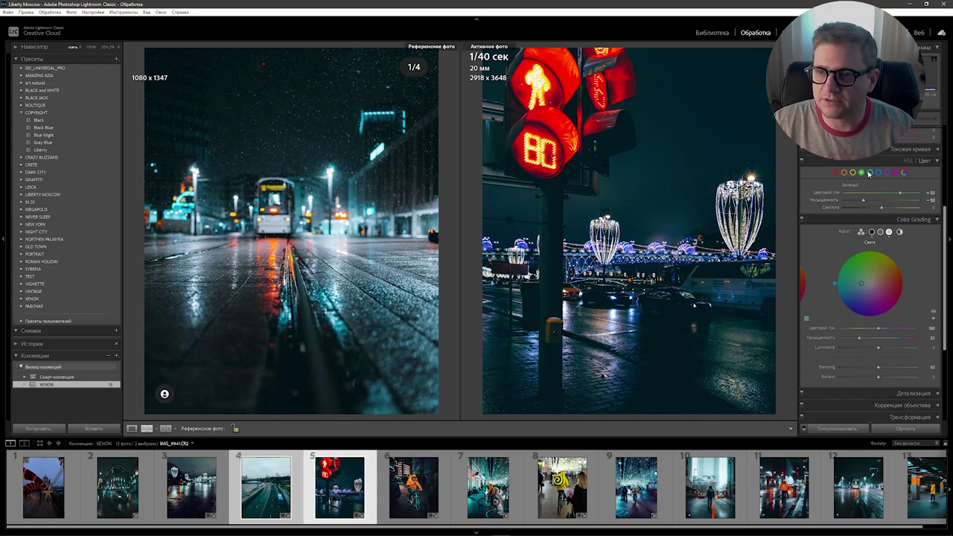
Step: Raise aqua saturation and hue, and shift the blue hue toward cyan
click(872, 174)
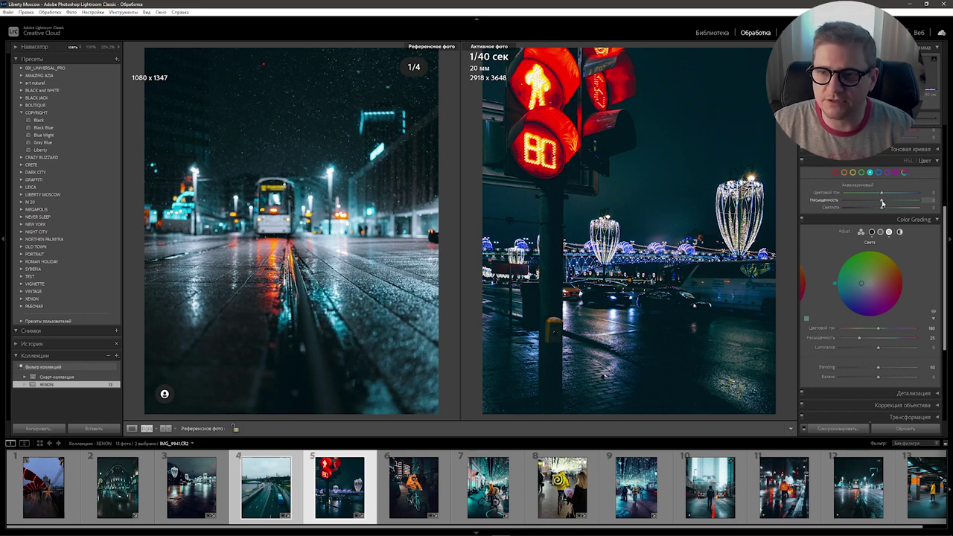
drag(883, 202, 891, 207)
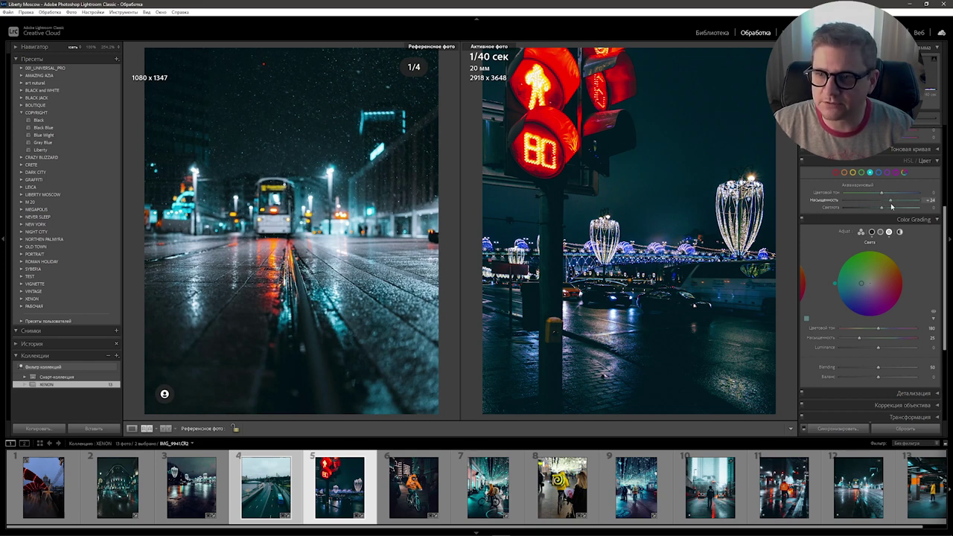
drag(882, 193, 889, 194)
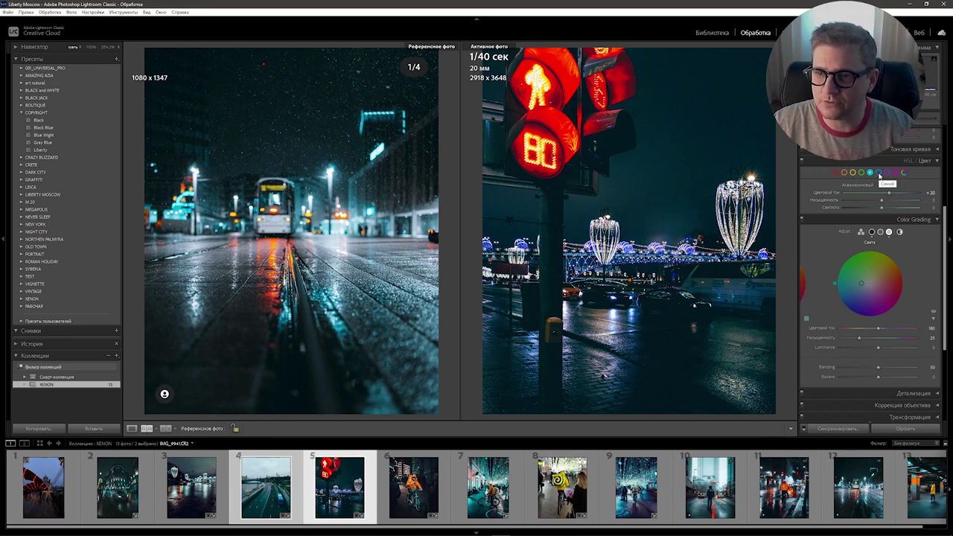
click(880, 173)
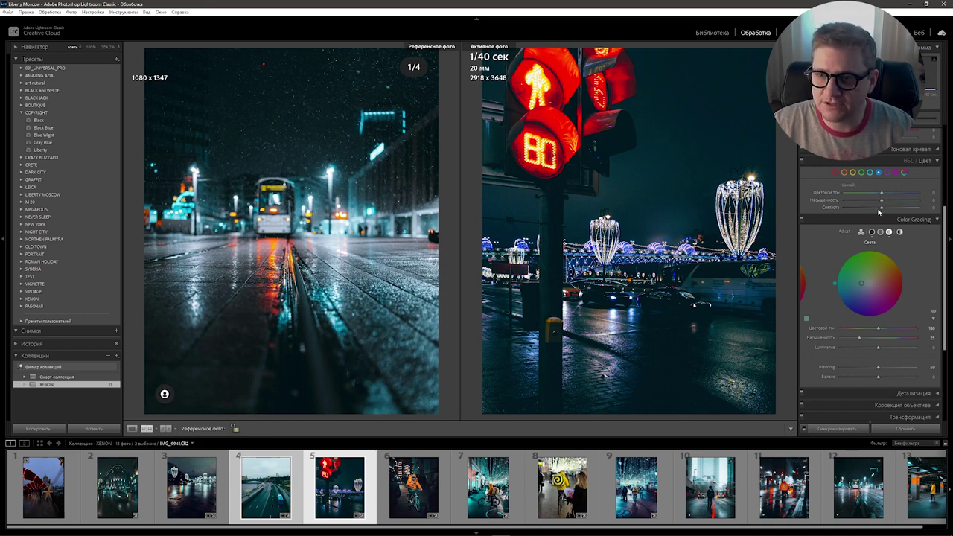
drag(882, 193, 866, 193)
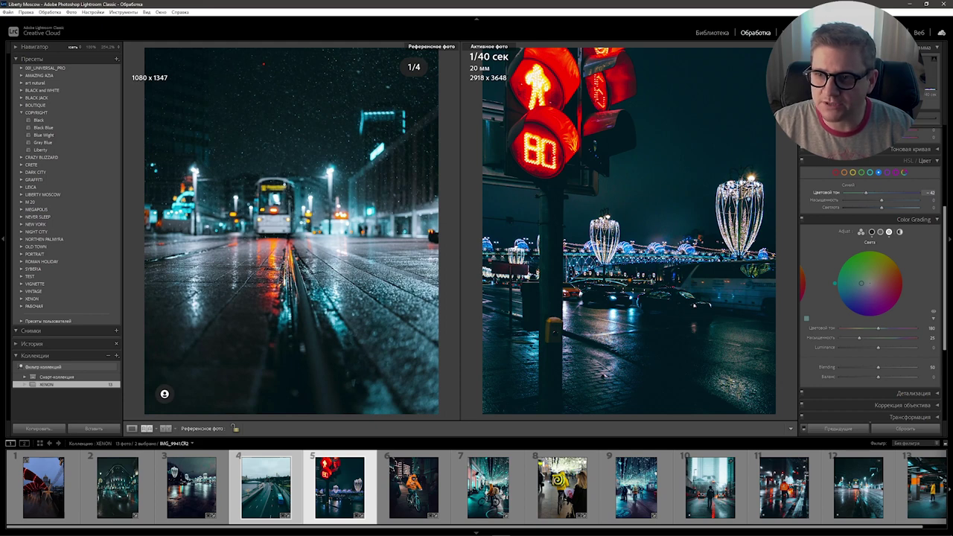
drag(866, 193, 867, 193)
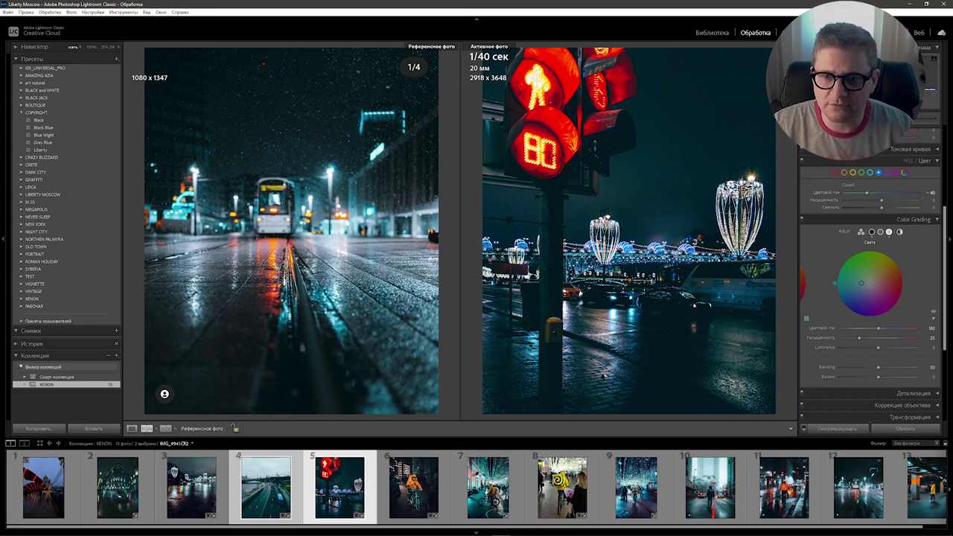
click(749, 235)
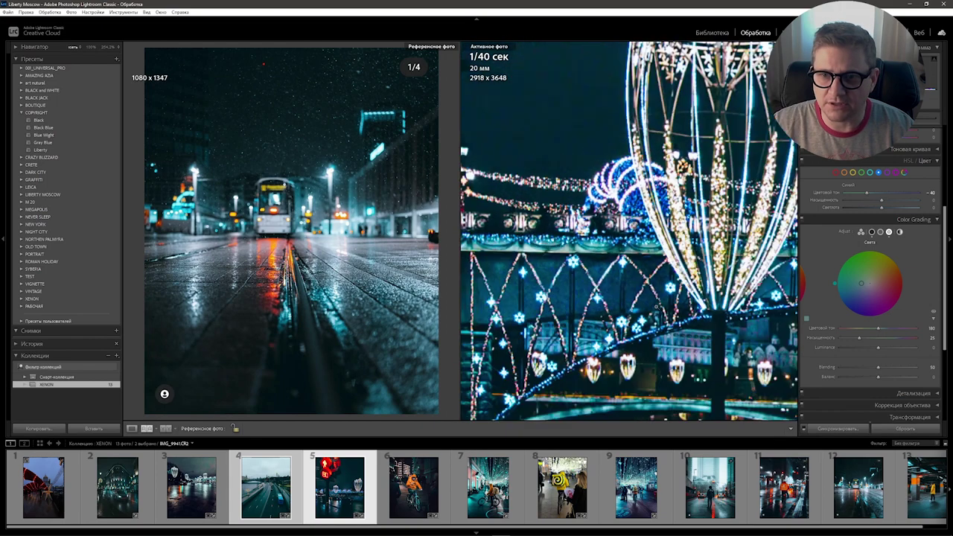
click(605, 277)
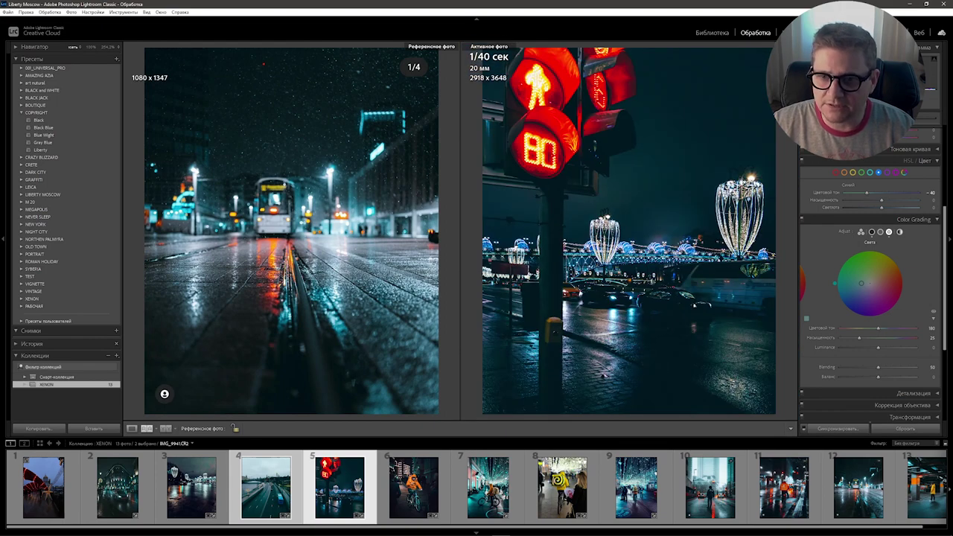
Step: Reset purple saturation, shift purple hue strongly negative, and set magenta hue to +90
click(887, 172)
drag(883, 200, 868, 203)
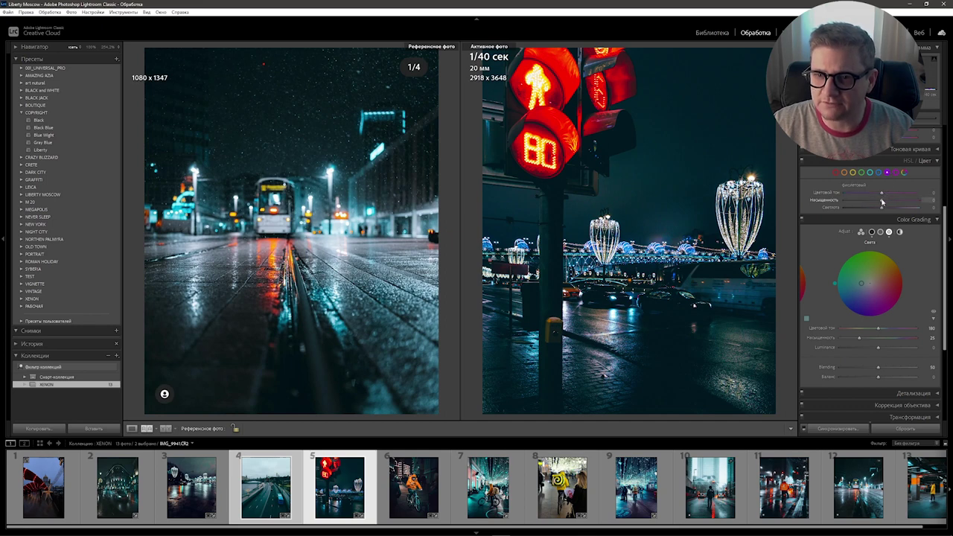
double_click(868, 204)
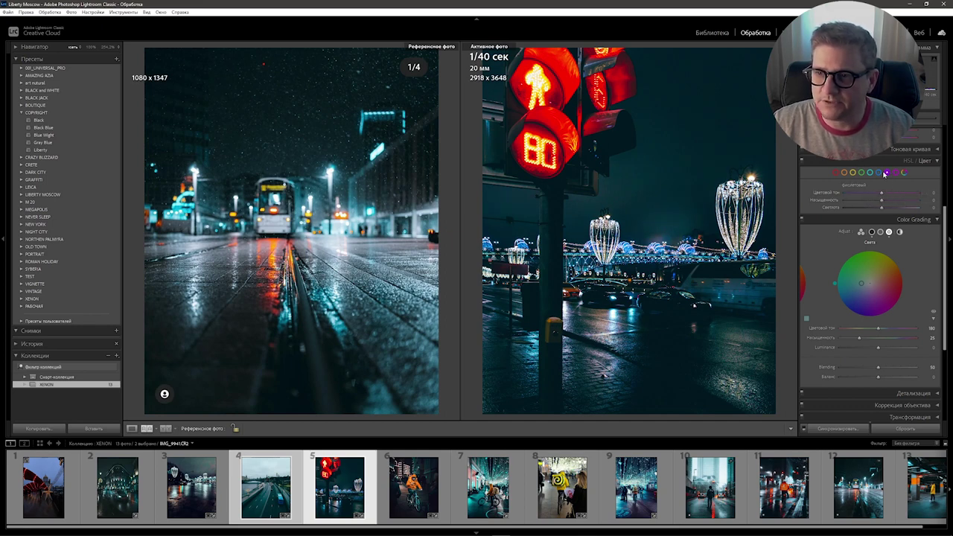
drag(882, 196, 850, 193)
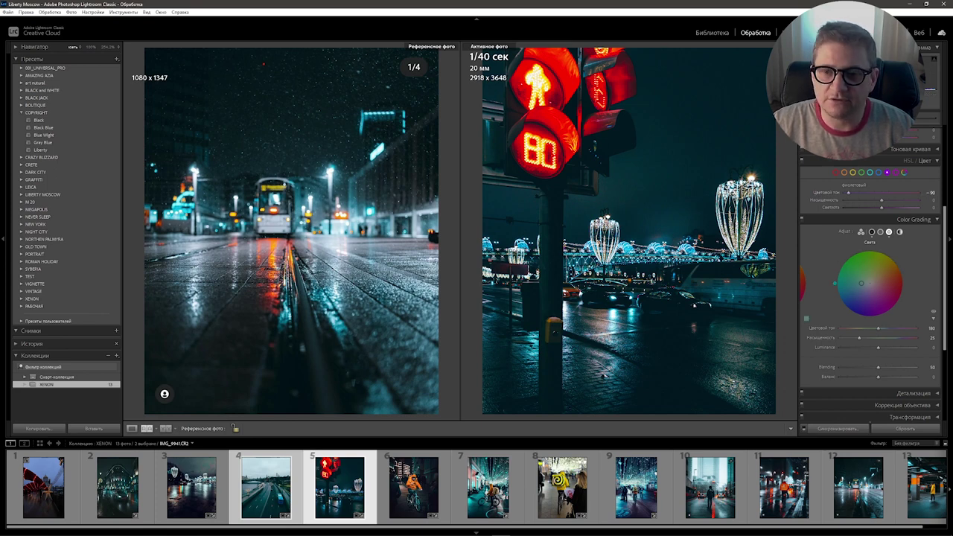
click(897, 172)
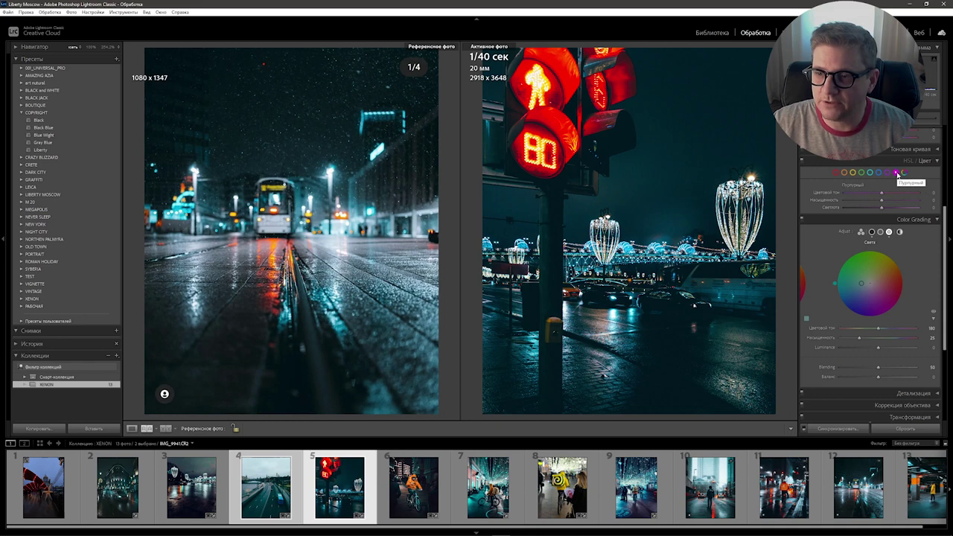
drag(883, 195, 913, 200)
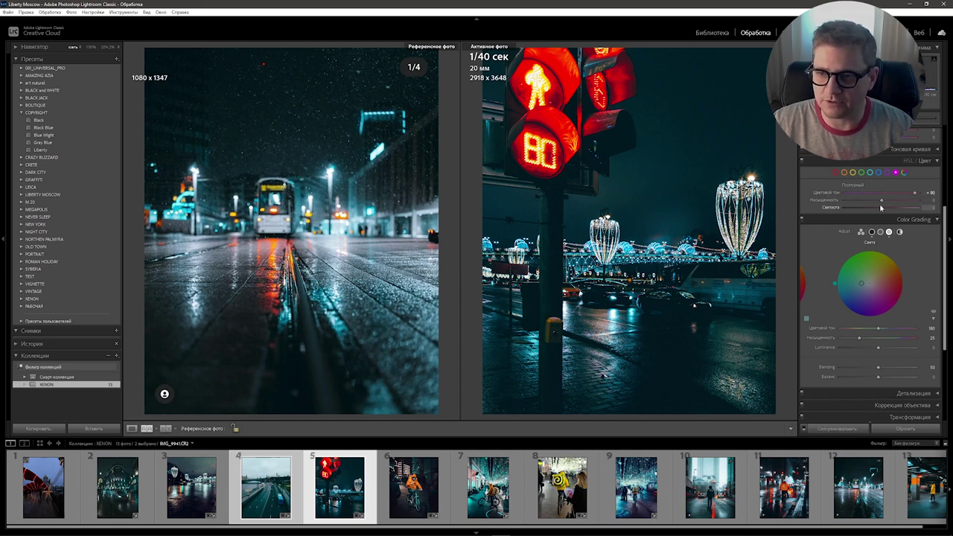
Step: Scroll the right panel back to Basic and zoom the reference street photo to 1:1
scroll(947, 245, up, 1)
drag(947, 246, 949, 214)
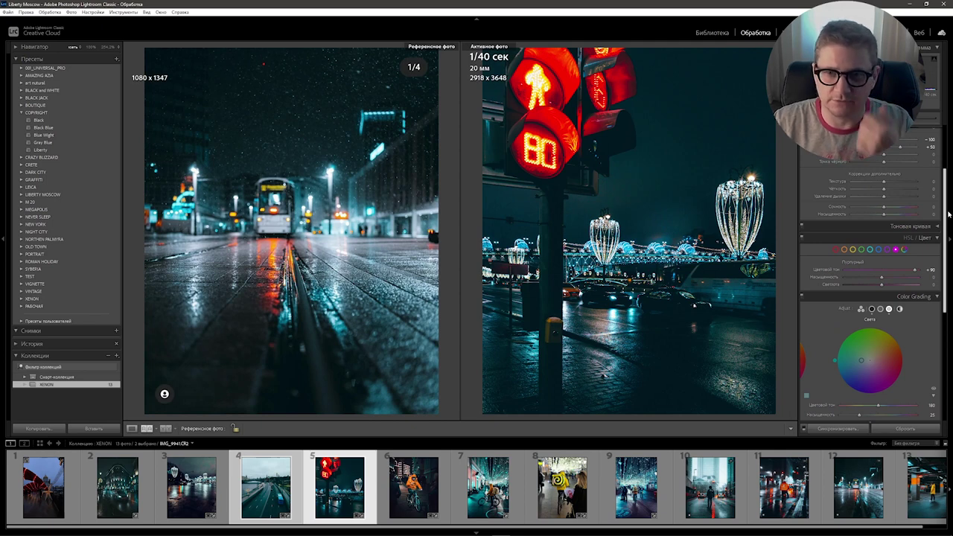
drag(949, 215, 941, 178)
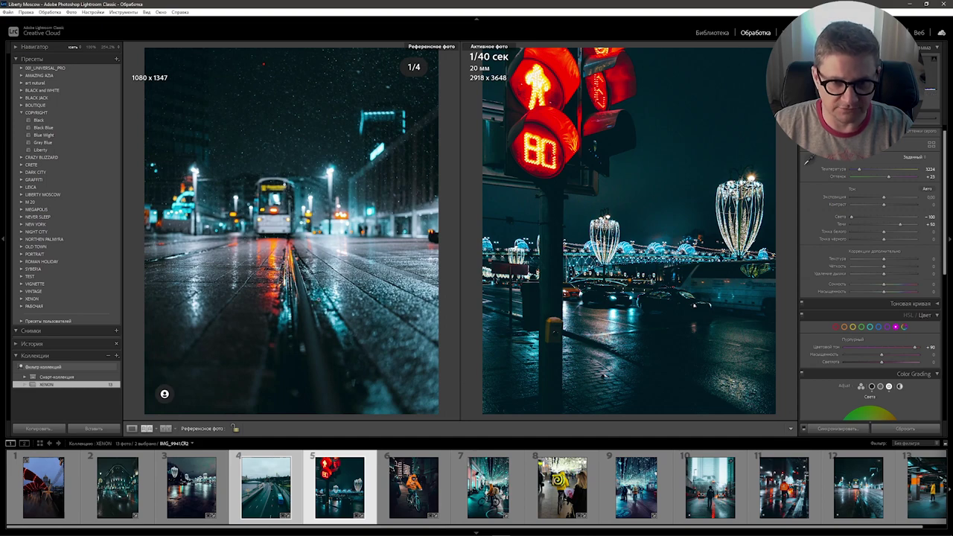
click(165, 394)
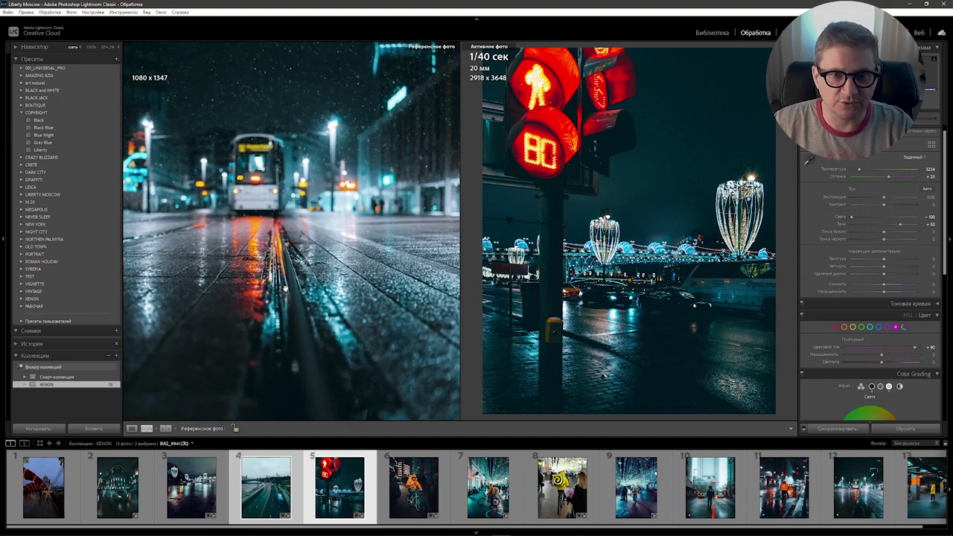
Step: Return the traffic-light photo and the reference photo to the fitted full view
click(532, 346)
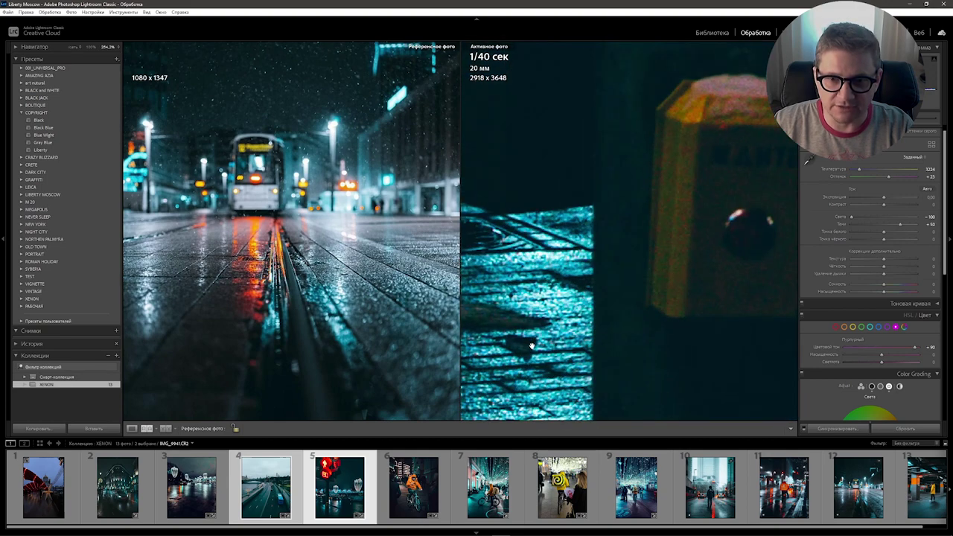
click(550, 335)
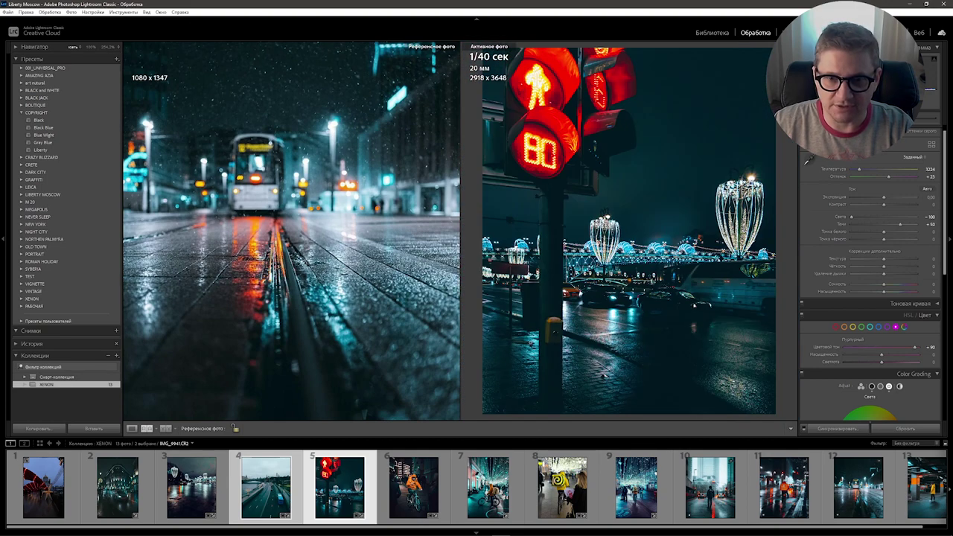
click(363, 338)
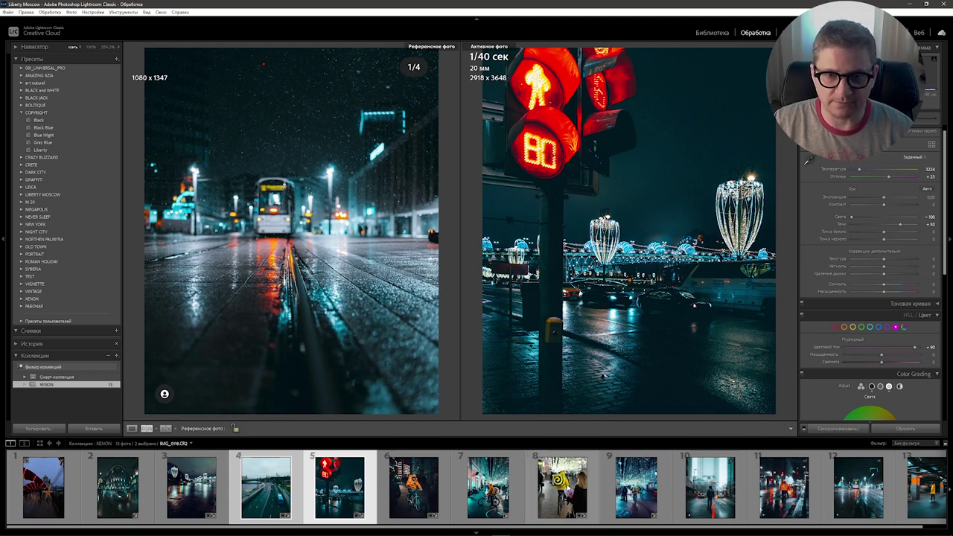
Step: Make the yellow courier photo active with the orange courier shot as the reference
click(562, 488)
right_click(778, 486)
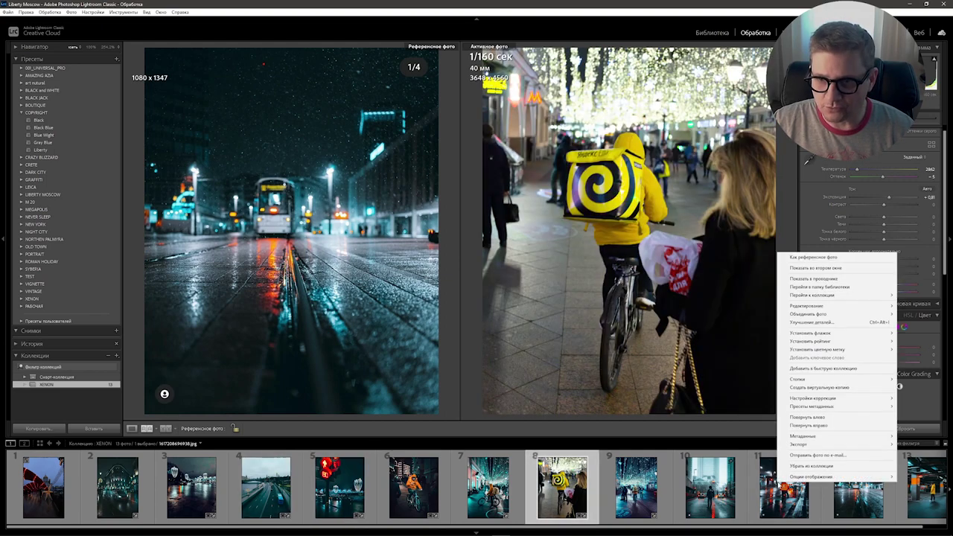
click(839, 260)
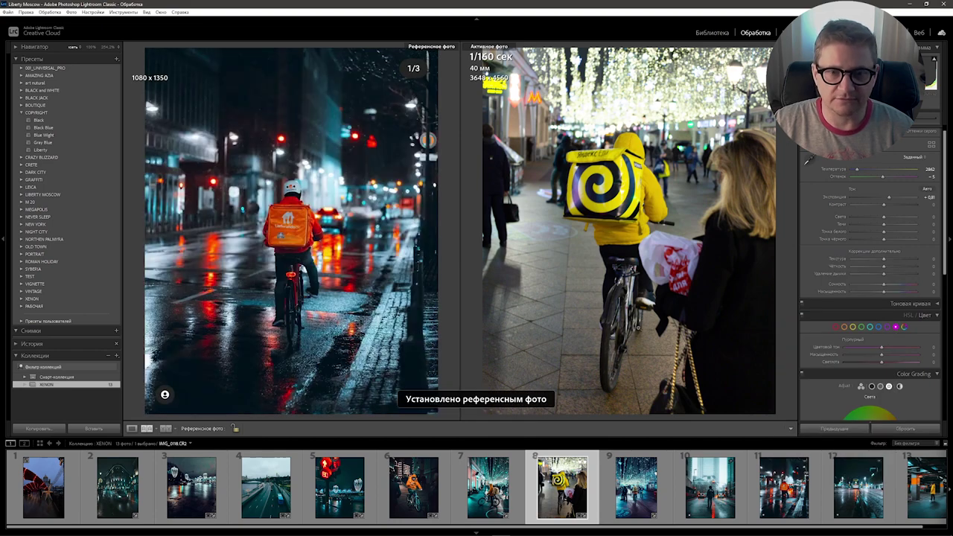
Step: Synchronize the traffic-light photo's teal settings onto the yellow courier photo
ctrl+click(339, 488)
click(832, 429)
click(875, 295)
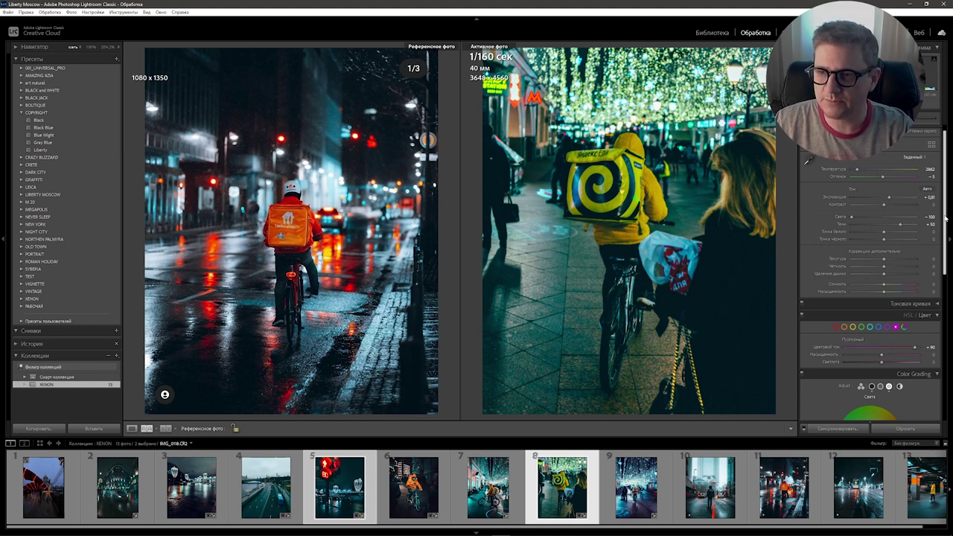
scroll(864, 190, up, 1)
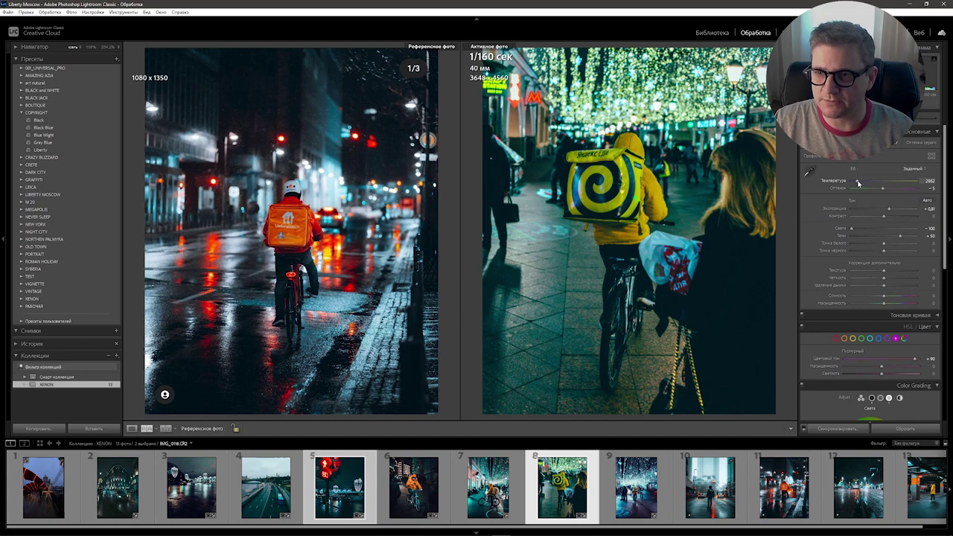
drag(862, 185, 856, 181)
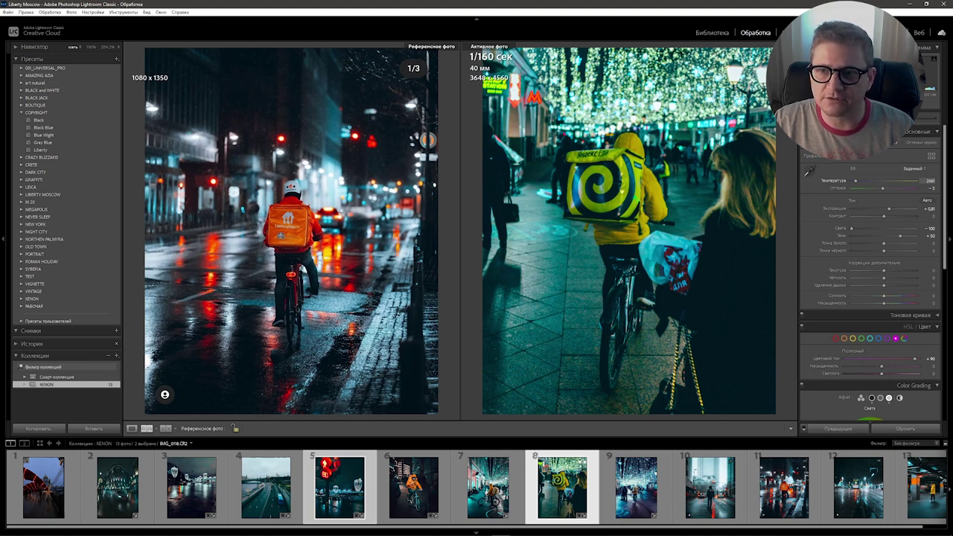
drag(855, 181, 856, 181)
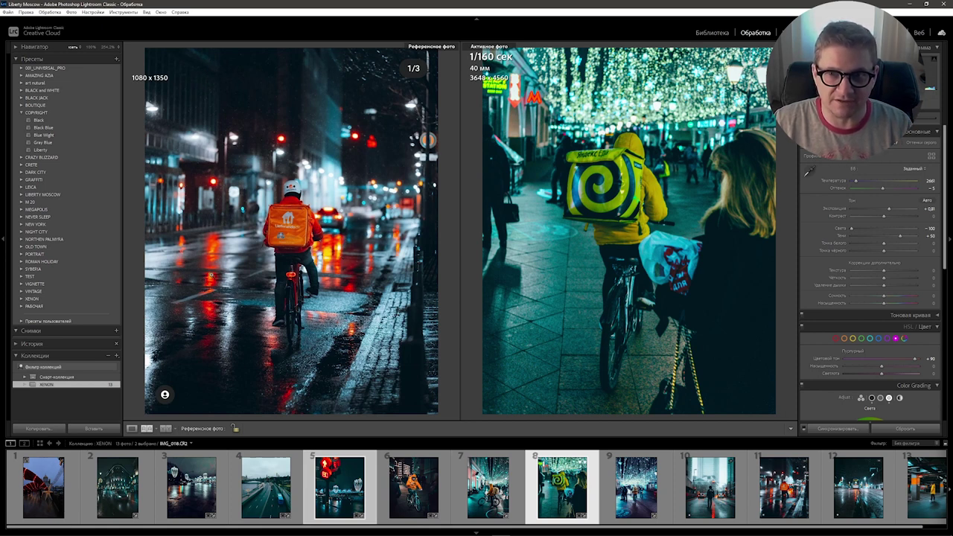
mouse_move(948, 195)
mouse_down()
mouse_move(950, 291)
mouse_move(948, 249)
mouse_up()
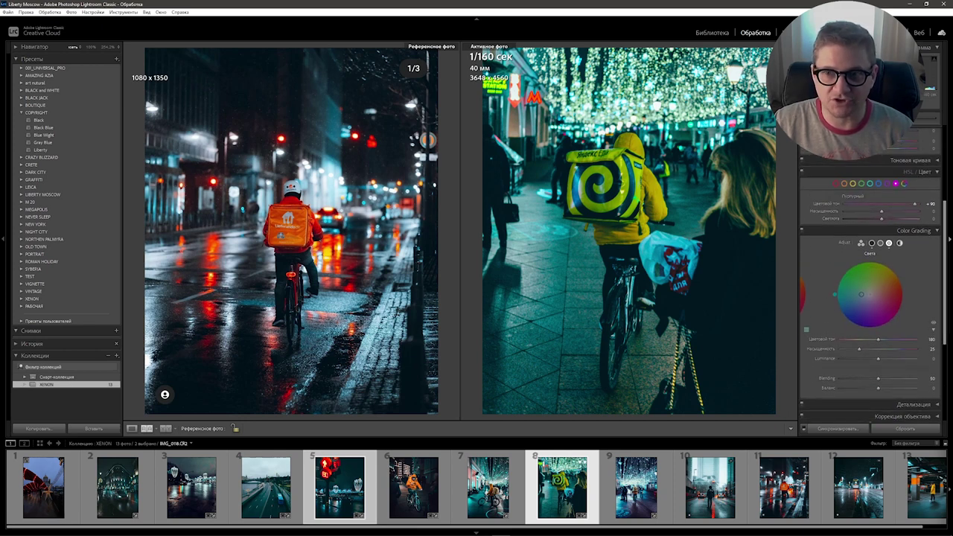
Step: Select the red HSL swatch and scroll down to the Calibration section
click(836, 183)
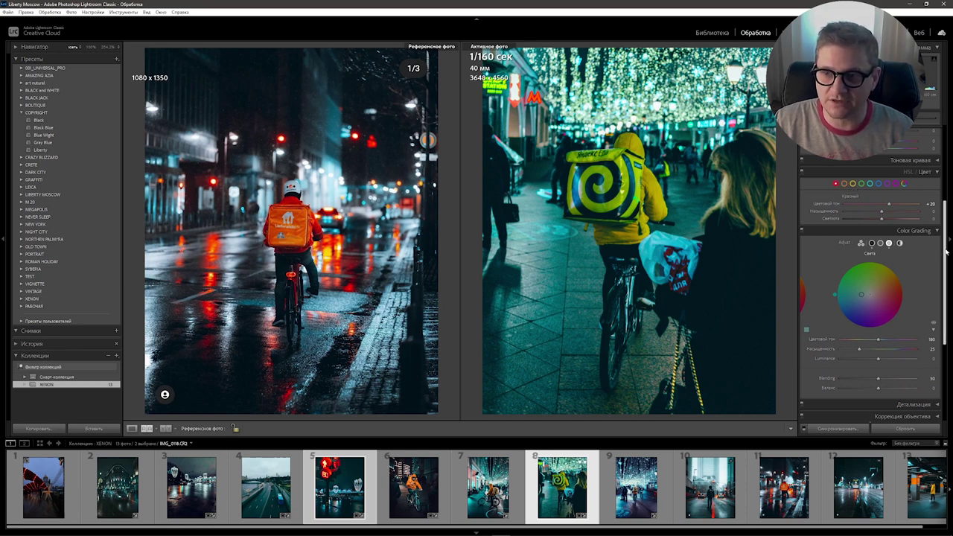
drag(947, 251, 946, 365)
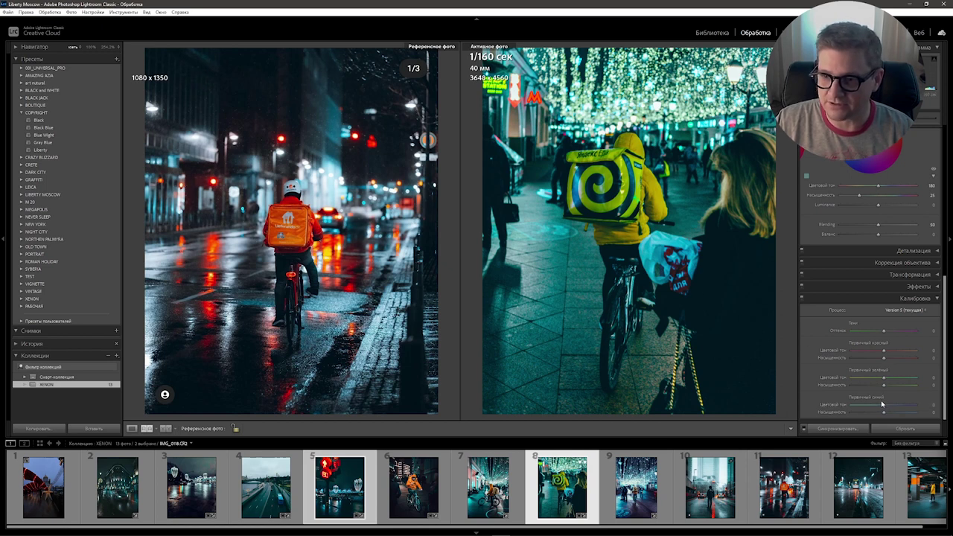
Step: Lower the Blue Primary hue, push the Green Primary hue far positive, then reset the Blue Primary hue
drag(884, 406, 865, 404)
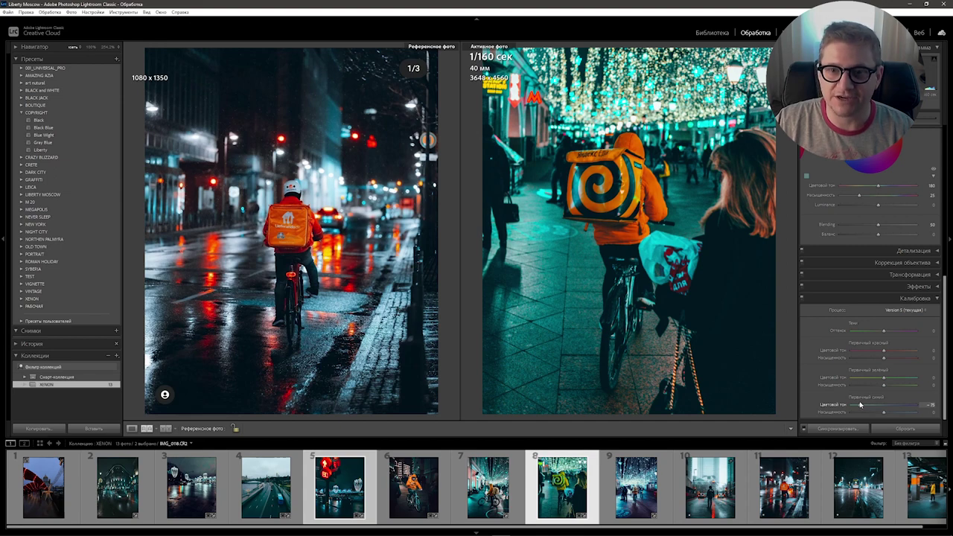
drag(865, 404, 869, 404)
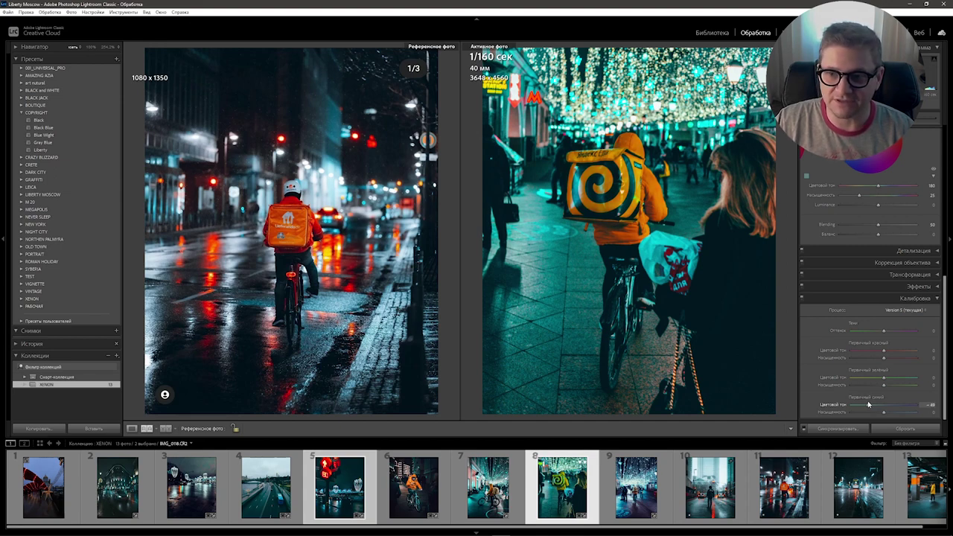
drag(885, 380, 879, 388)
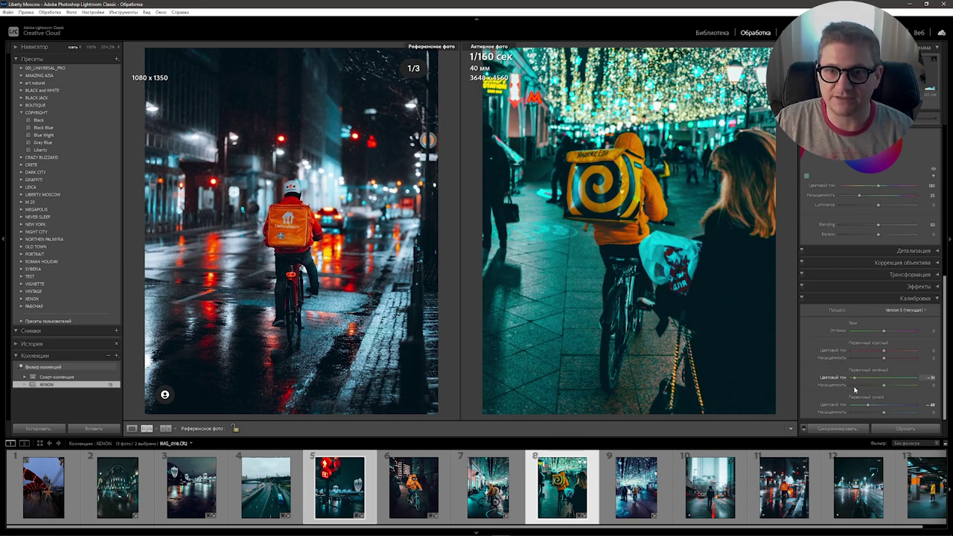
mouse_move(879, 388)
mouse_down()
mouse_move(914, 385)
mouse_move(882, 383)
mouse_up()
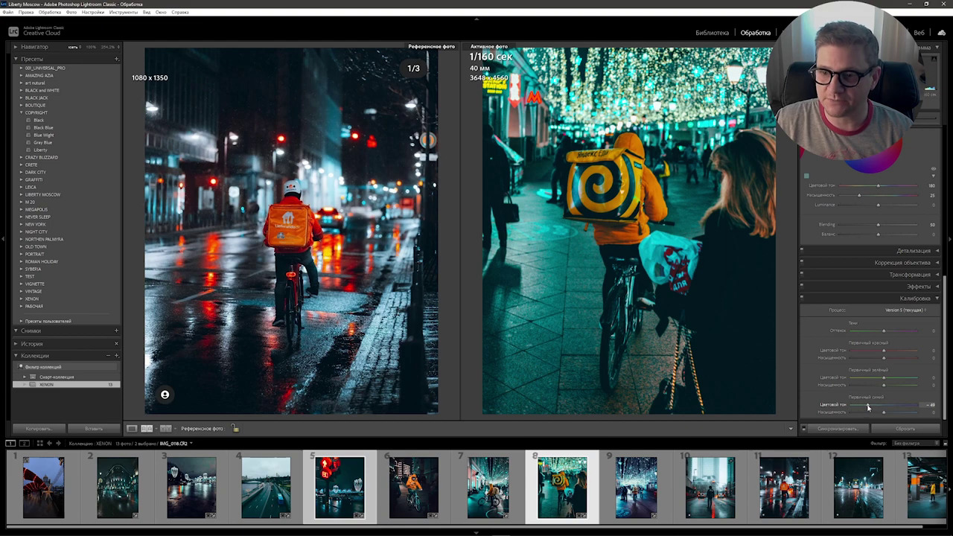
double_click(868, 406)
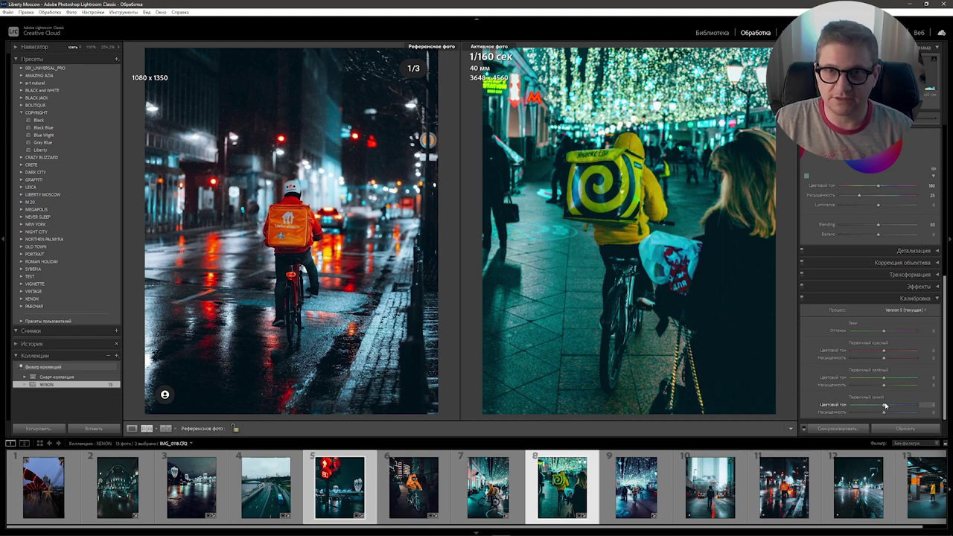
drag(946, 335, 947, 220)
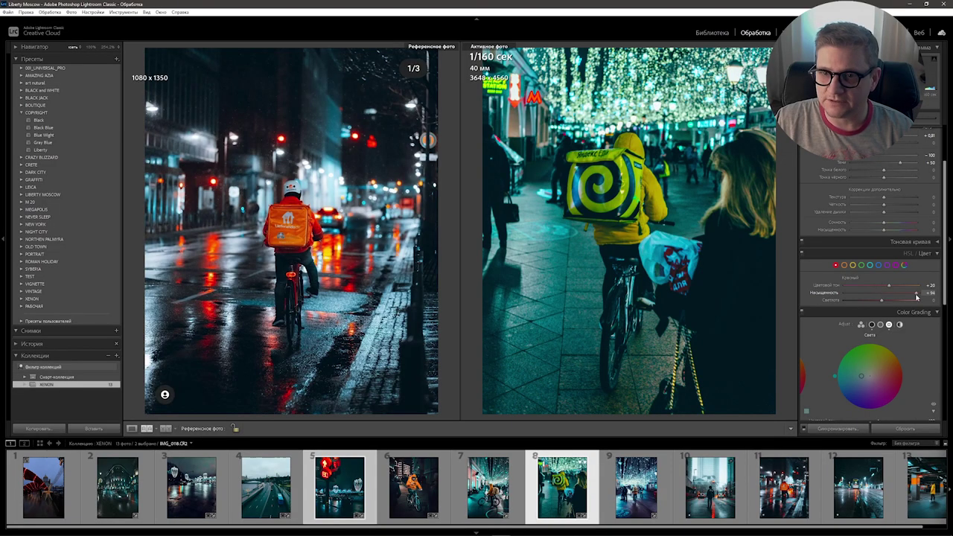
Step: Step back in History past the red saturation boost, leaving red at Hue +20, Saturation +50
drag(904, 296, 891, 288)
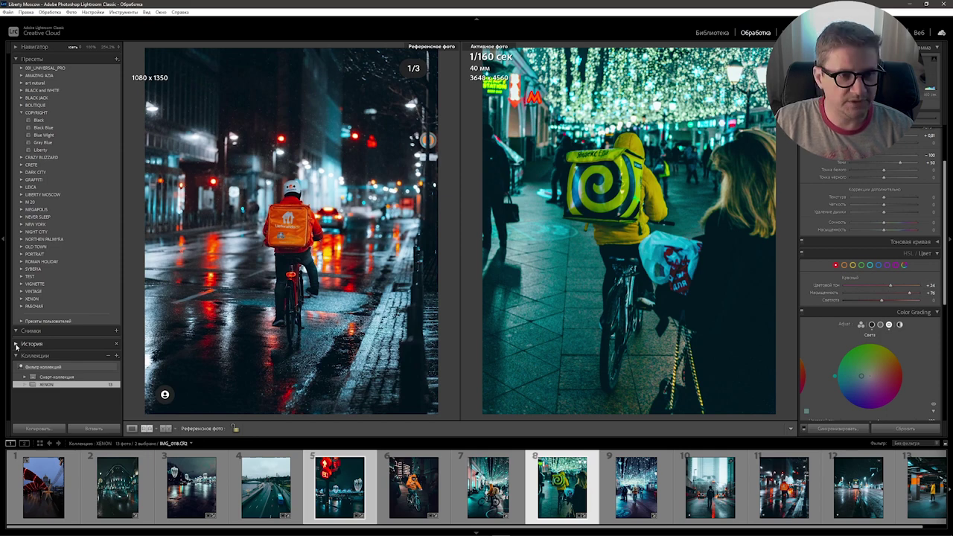
click(32, 343)
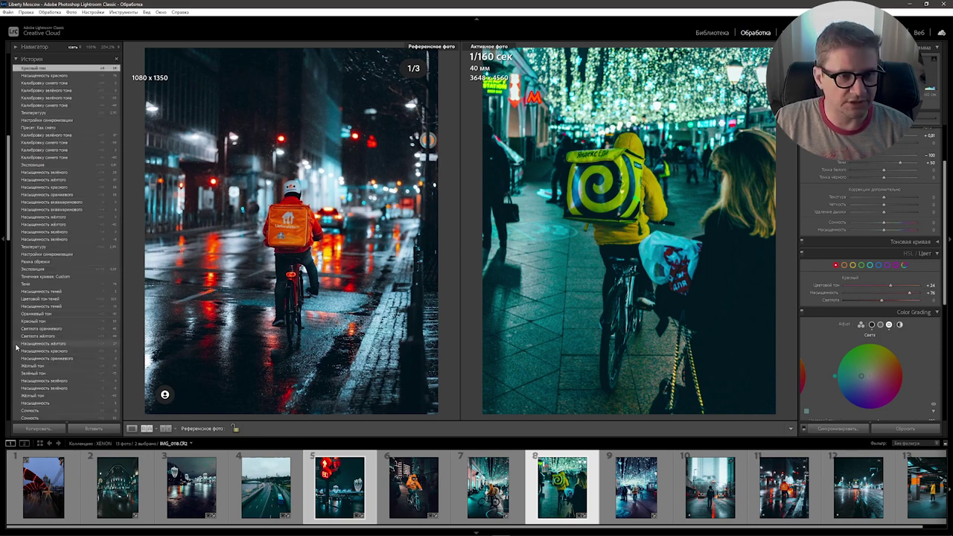
click(46, 83)
click(30, 59)
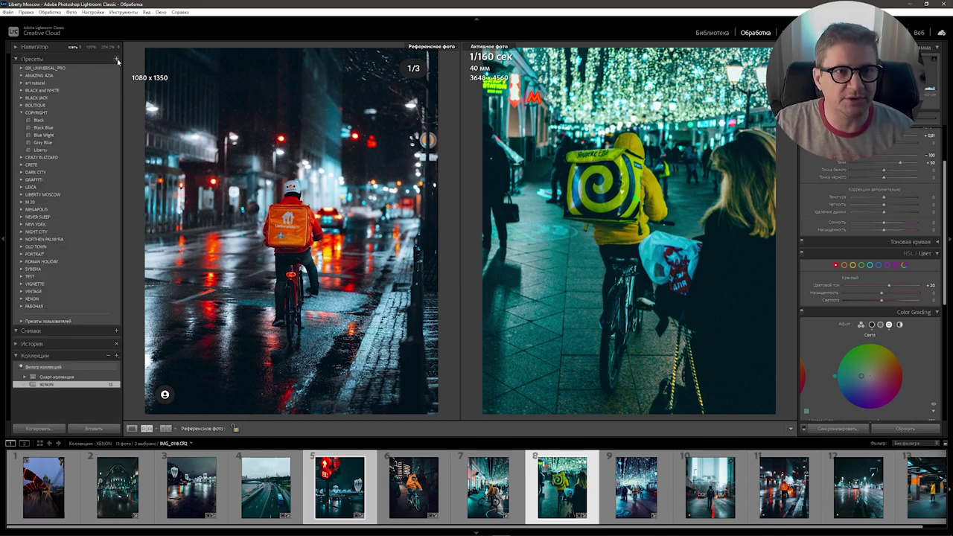
Step: Create a develop preset named Xenon_01 in the РАБОЧАЯ group from the current settings
click(116, 59)
click(151, 70)
text(X)
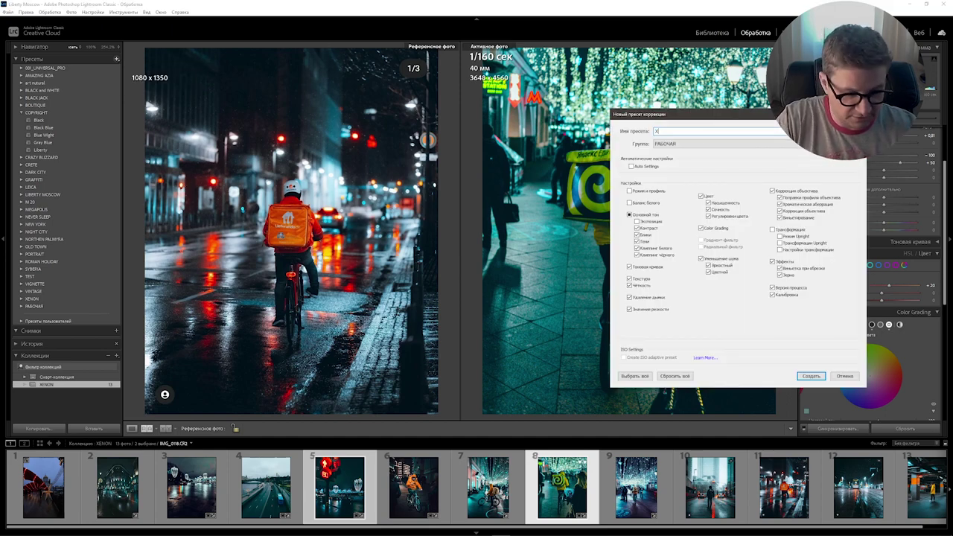
text(eno)
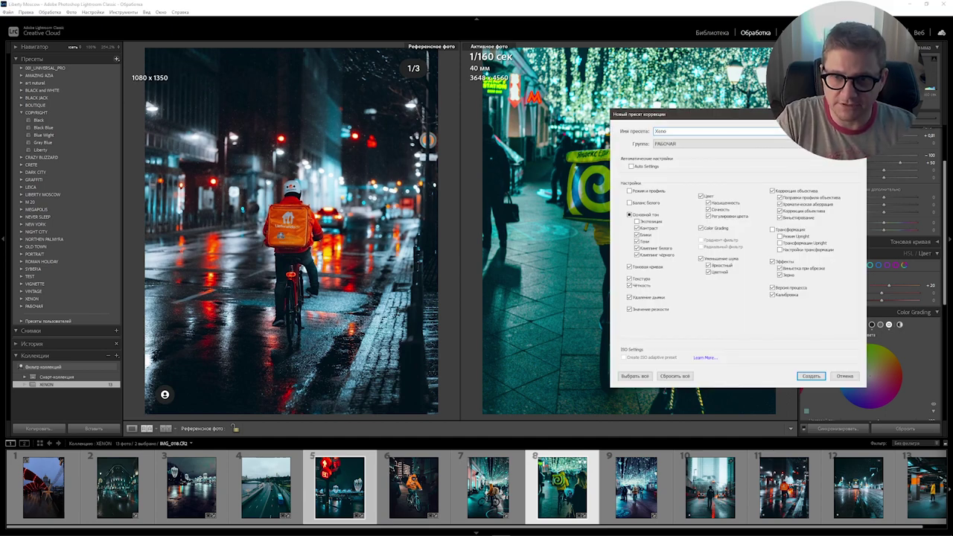
text(n_01)
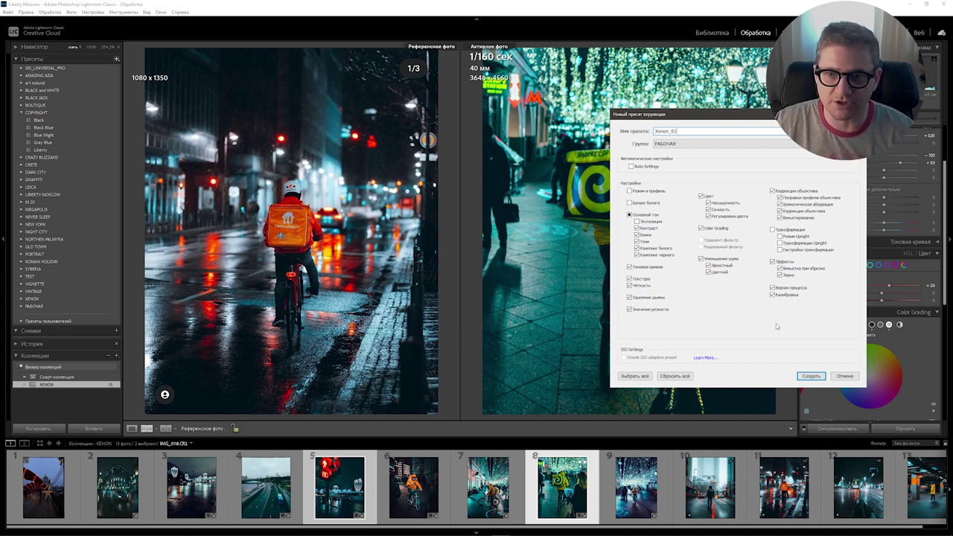
click(810, 378)
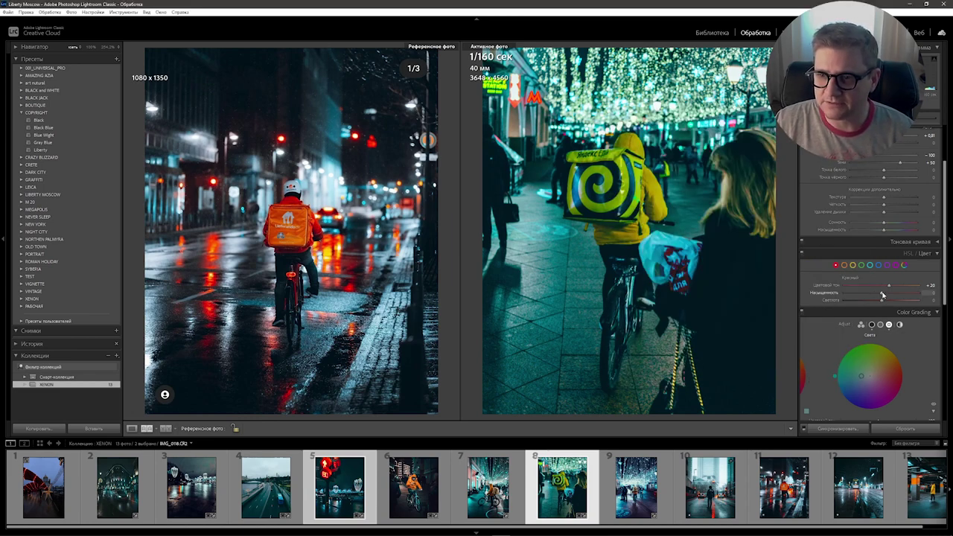
Step: Shift Red Hue to +45, set Orange Saturation to +100, and raise Yellow Saturation
drag(889, 286, 910, 295)
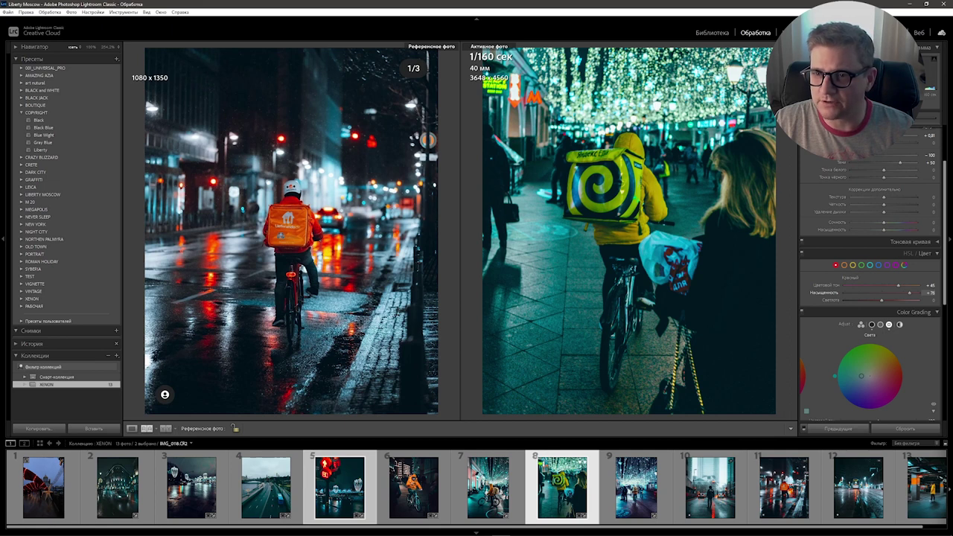
click(846, 266)
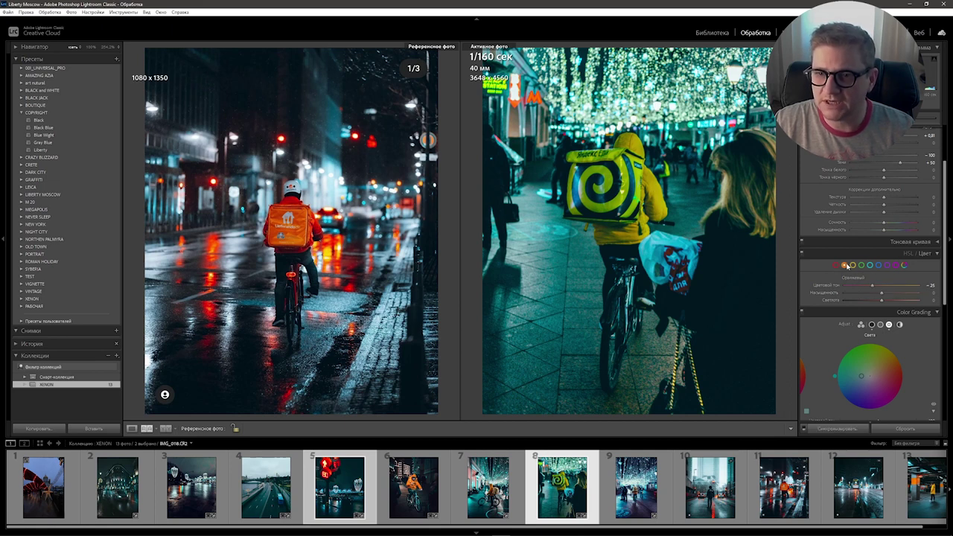
drag(887, 294, 925, 294)
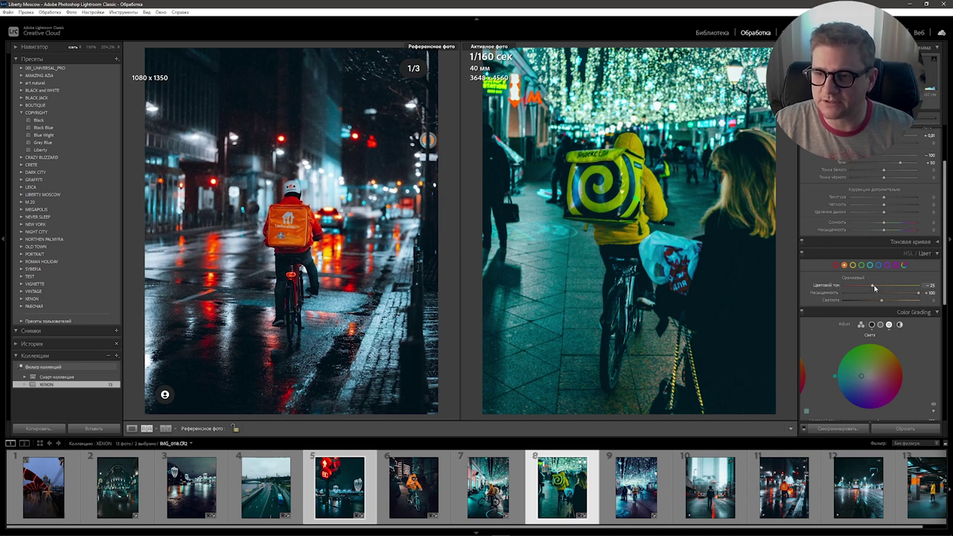
click(854, 265)
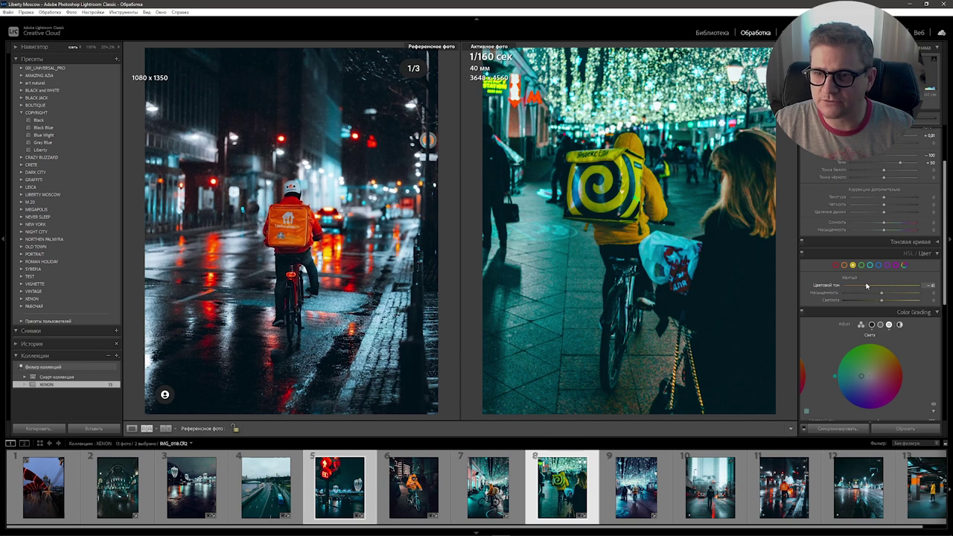
mouse_move(883, 295)
mouse_down()
mouse_move(930, 293)
mouse_move(902, 292)
mouse_up()
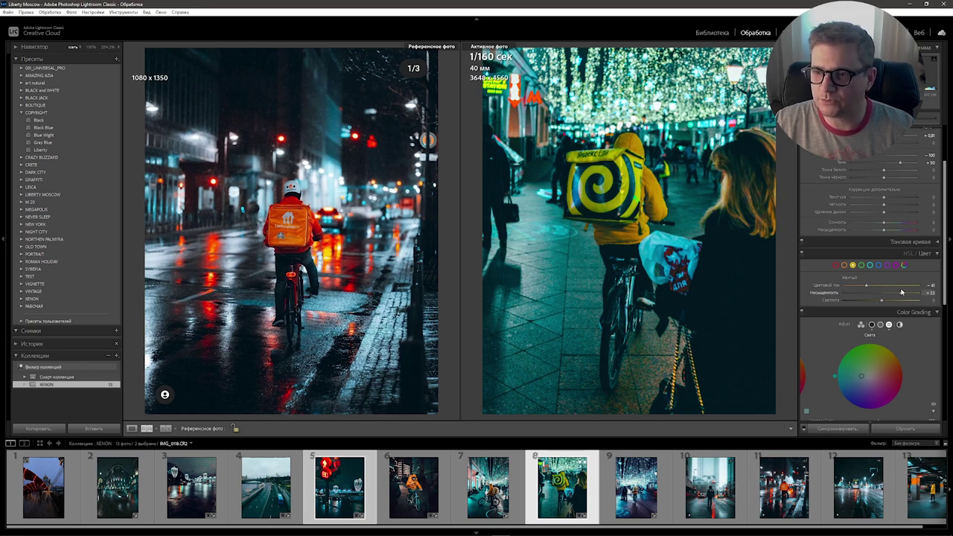
Step: Set Green Hue to -38 and Green Saturation to about +56
click(862, 265)
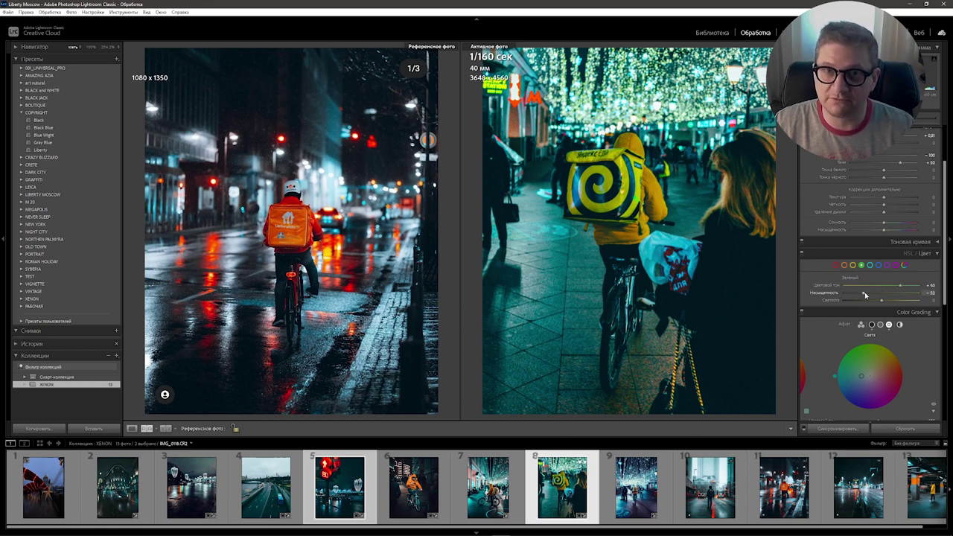
mouse_move(864, 296)
mouse_down()
mouse_move(918, 293)
mouse_move(876, 287)
mouse_up()
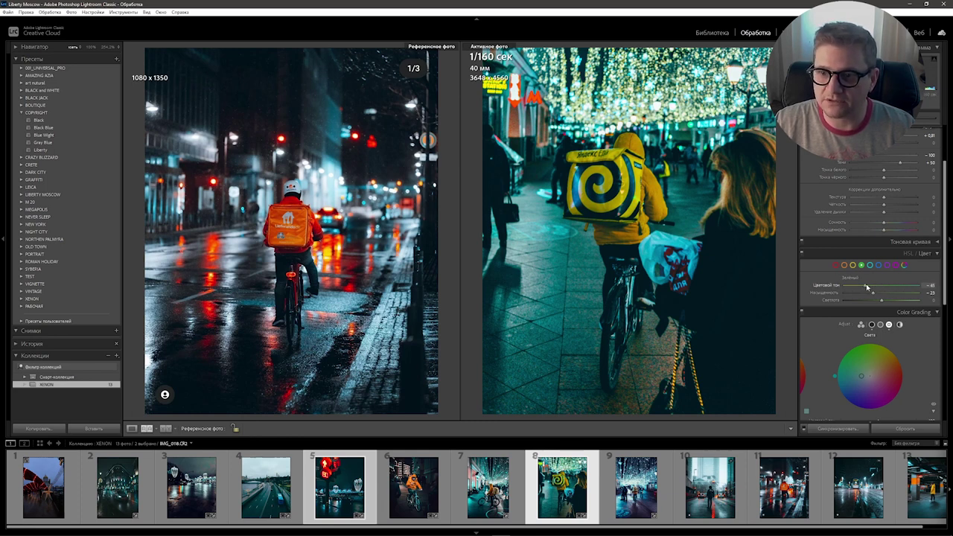
mouse_move(876, 288)
mouse_down()
mouse_move(868, 287)
mouse_move(907, 294)
mouse_up()
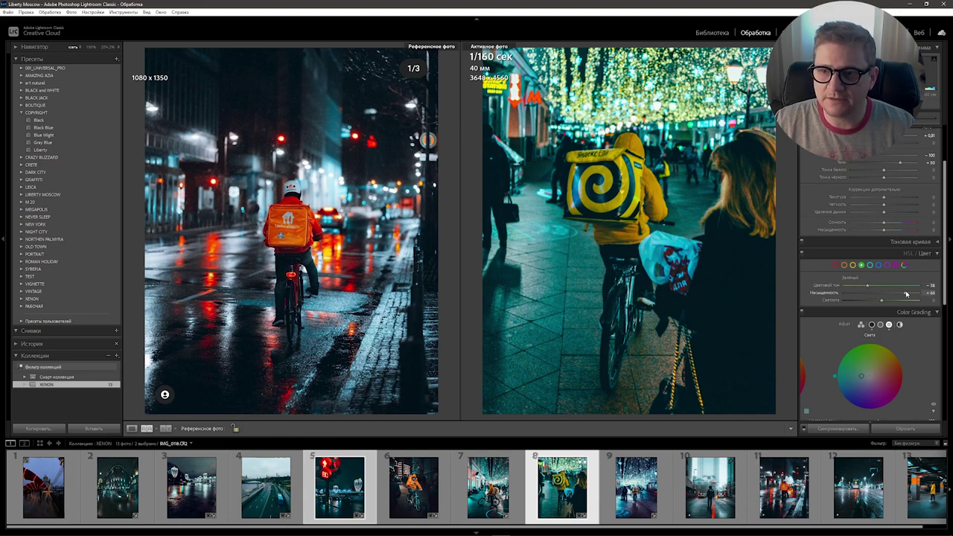
scroll(904, 294, up, 2)
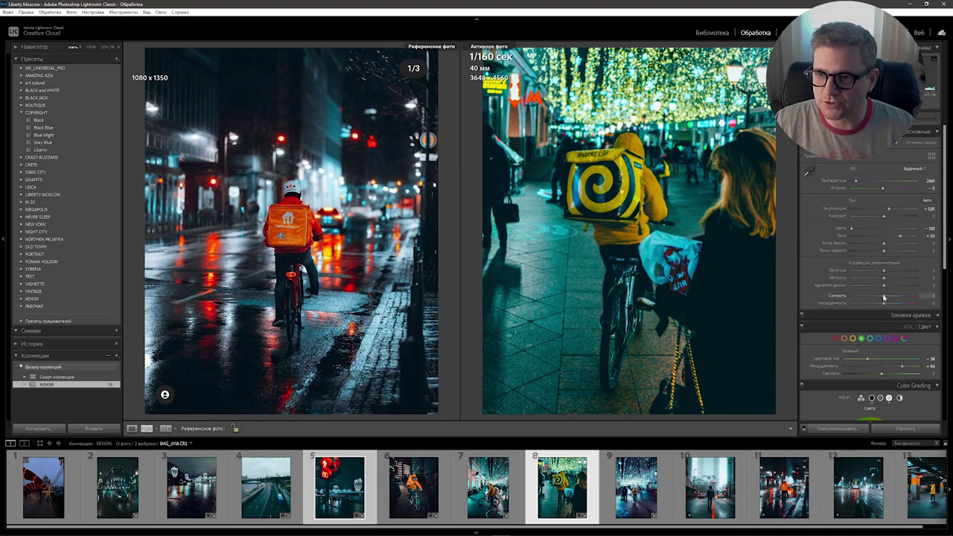
Step: Nudge Vibrance up, raise Yellow Luminance, and set Red Luminance to +42
drag(895, 298, 887, 303)
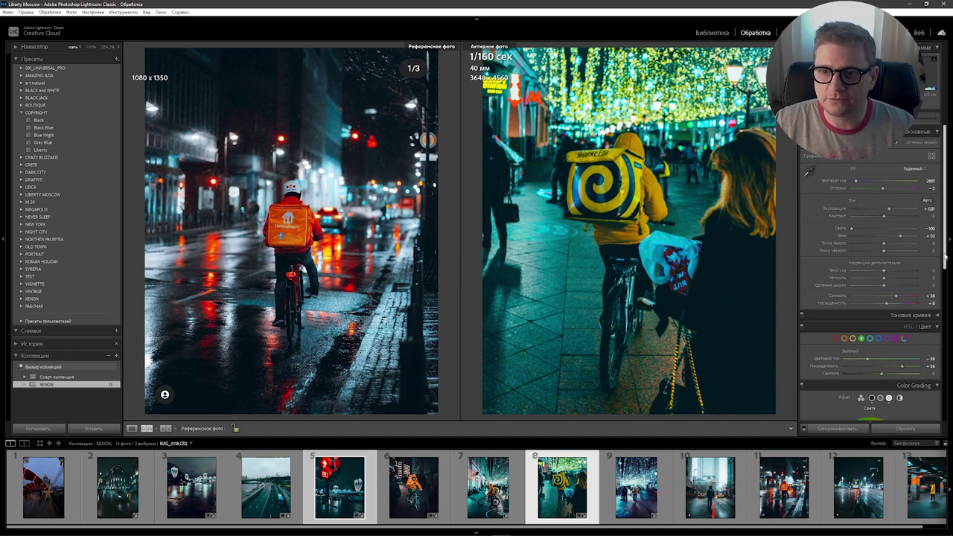
scroll(916, 229, down, 3)
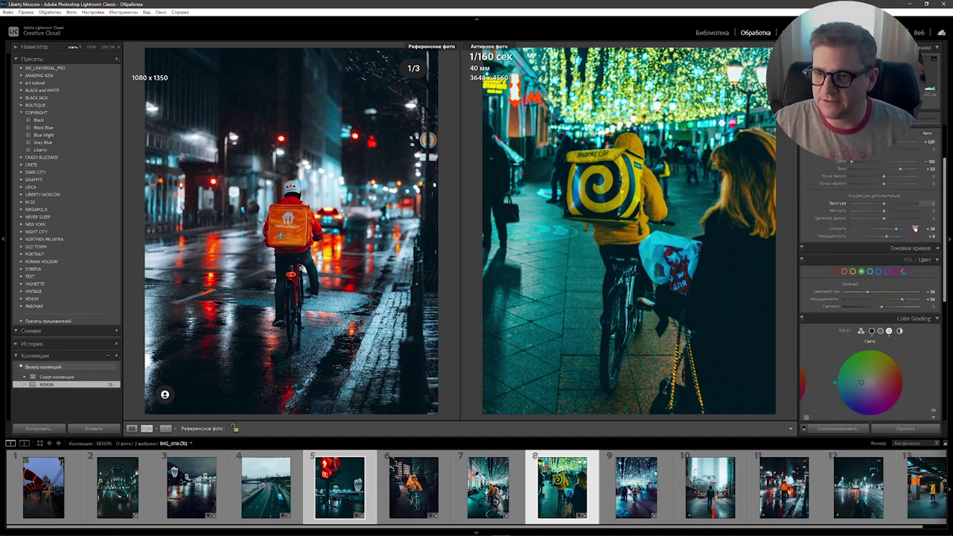
click(854, 271)
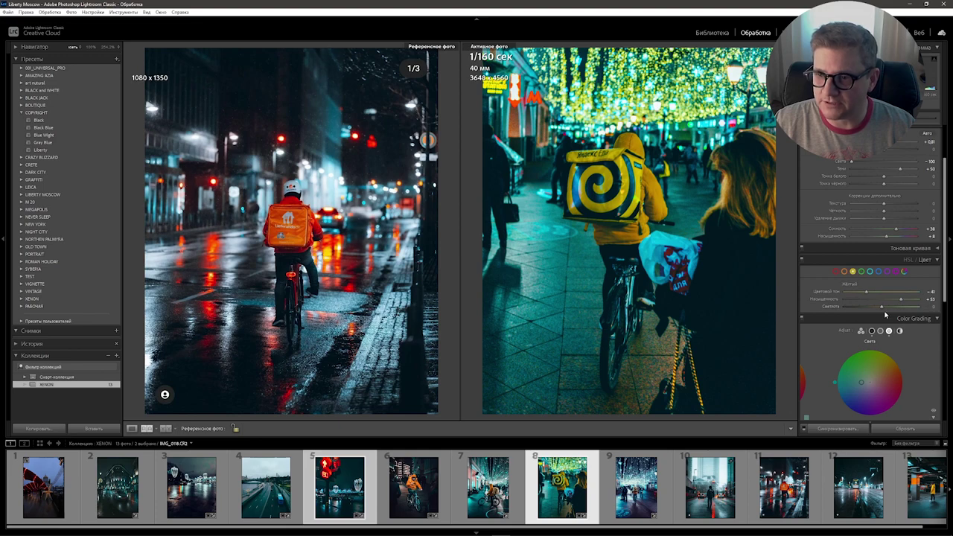
drag(883, 307, 899, 307)
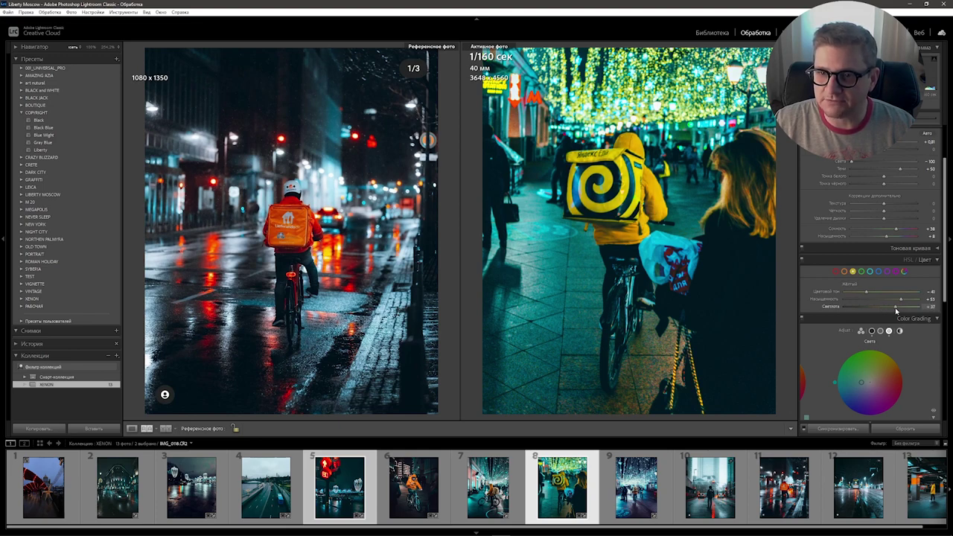
click(846, 272)
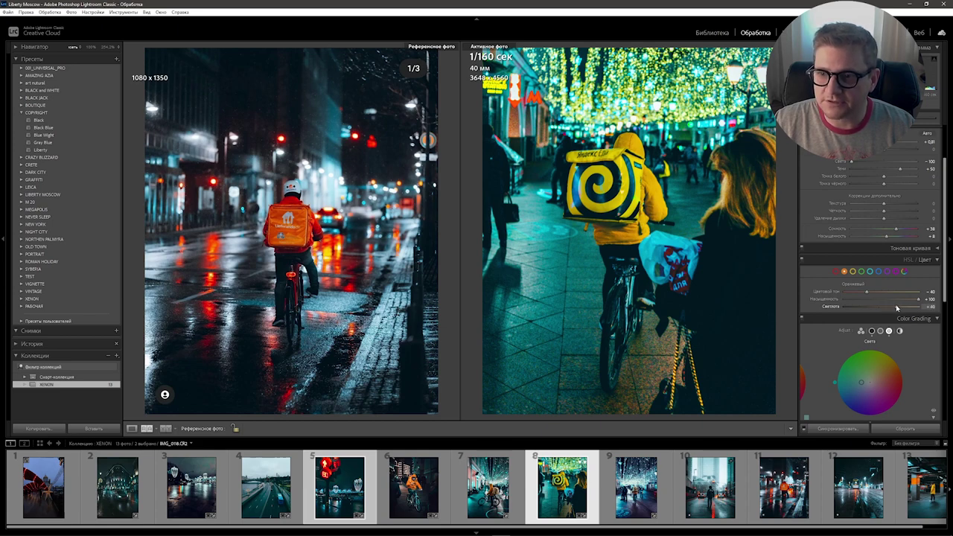
click(835, 272)
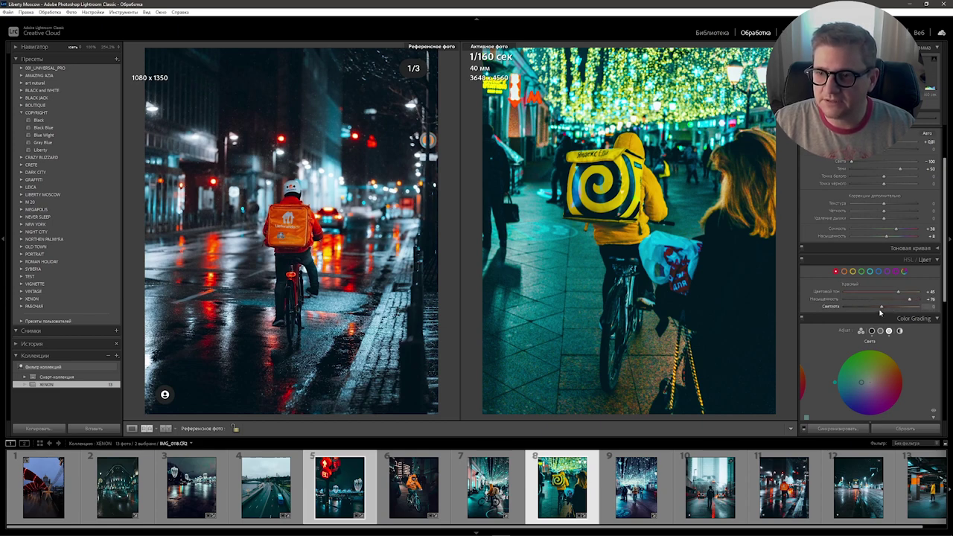
drag(882, 308, 893, 310)
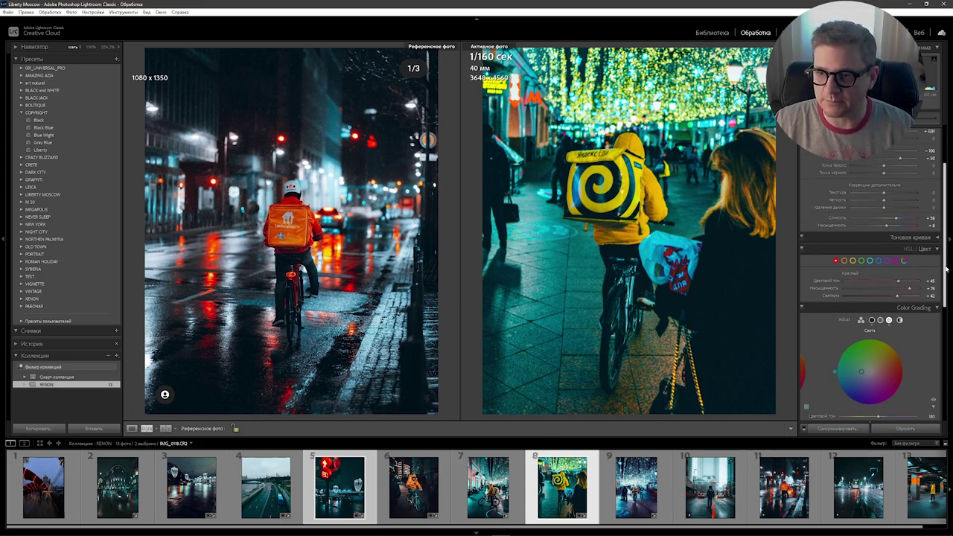
Step: Add a post-crop vignette with Amount -20 in the Effects panel
scroll(927, 385, down, 5)
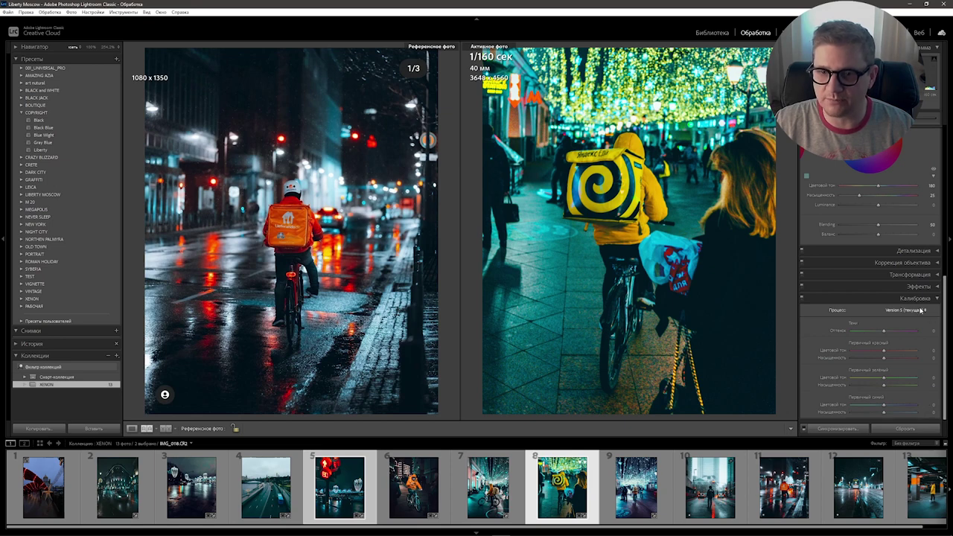
click(937, 288)
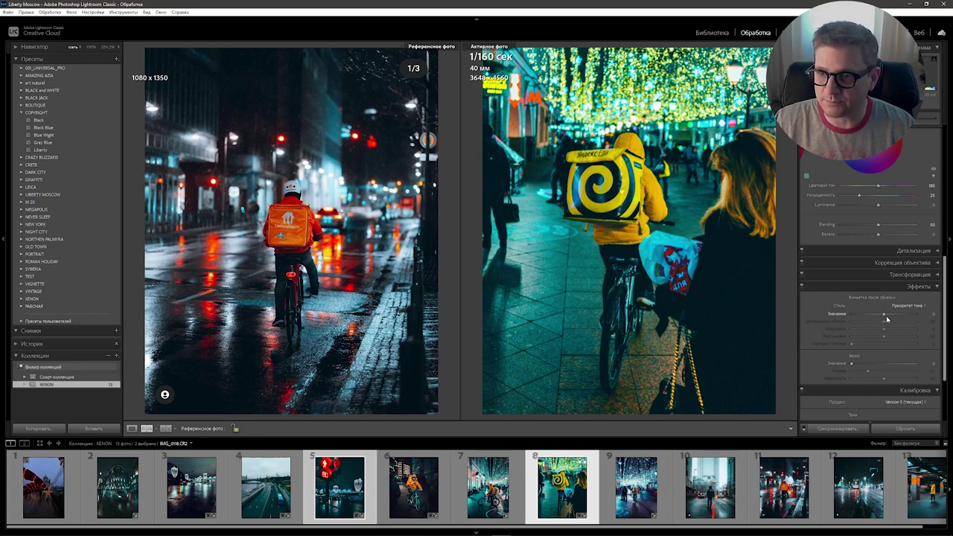
drag(885, 317, 880, 317)
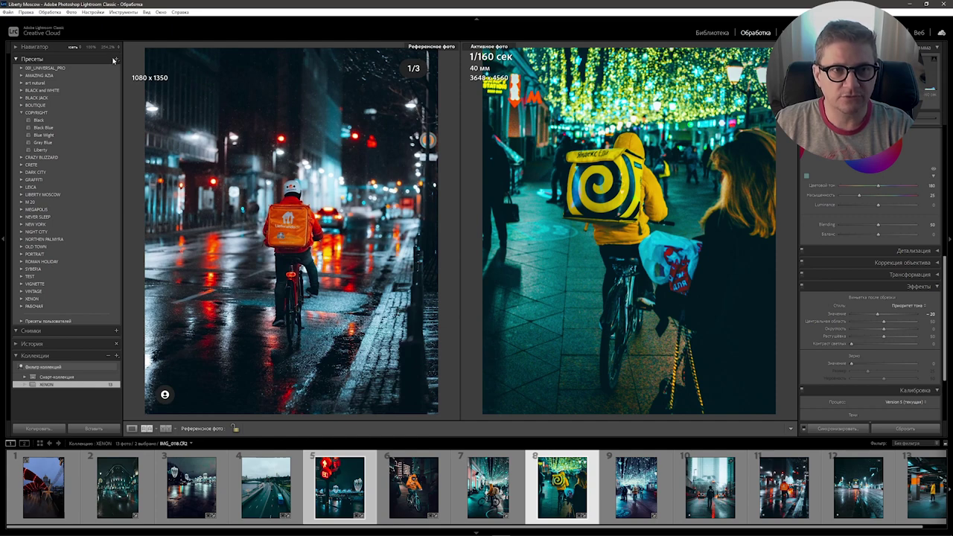
click(117, 59)
click(142, 68)
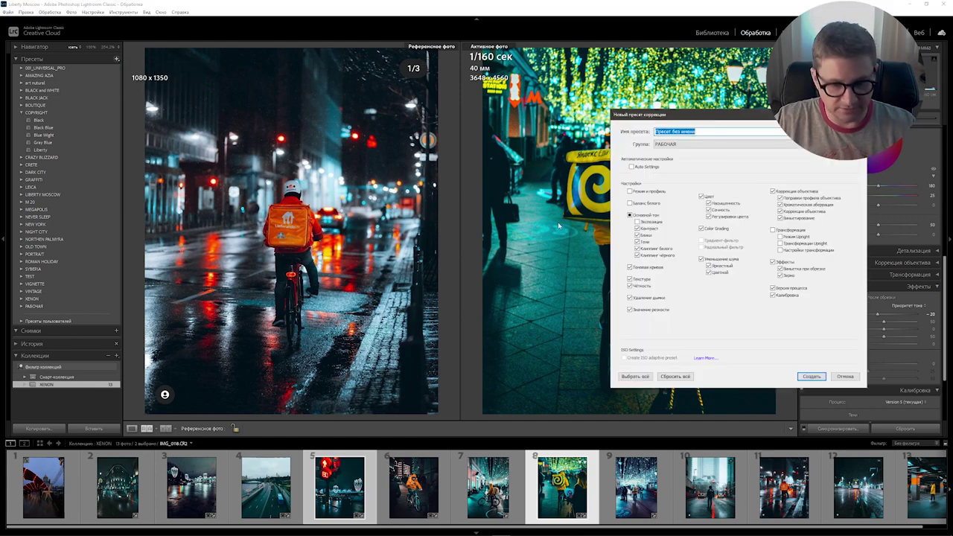
text(X)
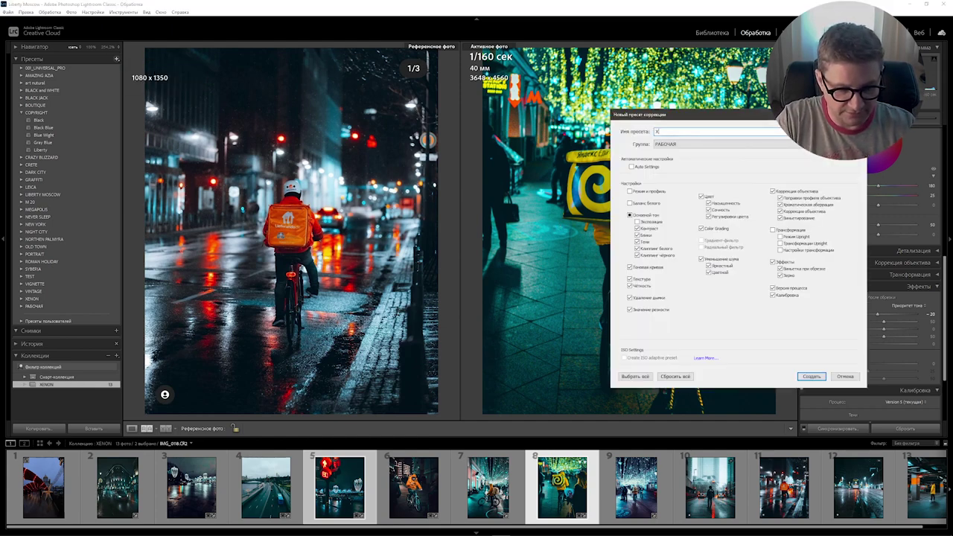
key(Return)
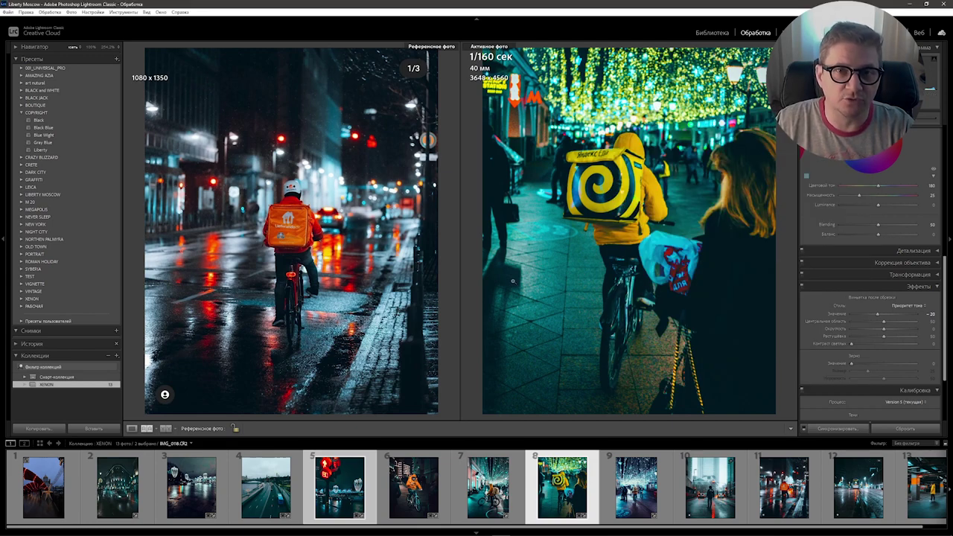